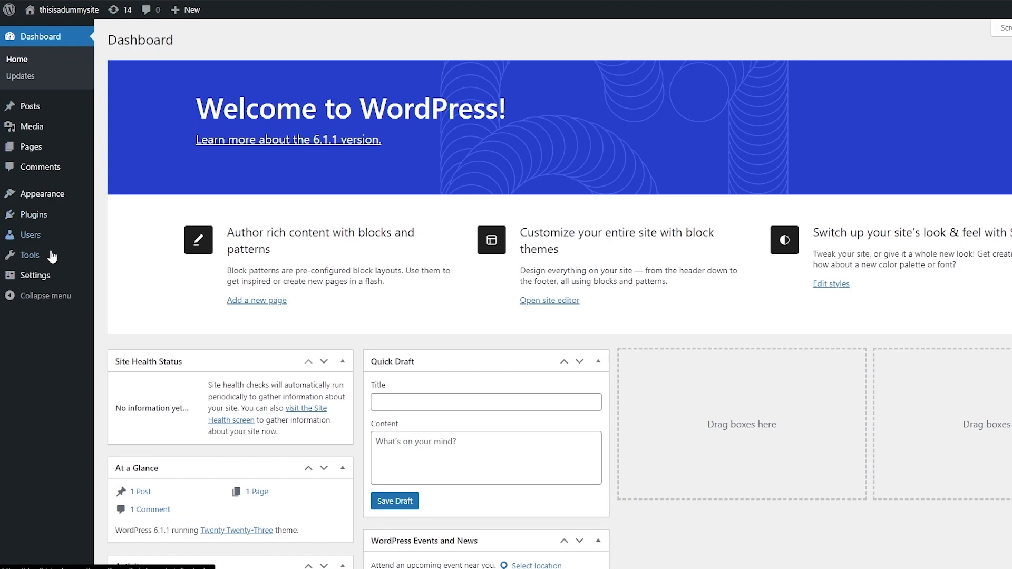
Step: Open the page for adding new plugins and search the directory for "membership"
mouse_move(45, 219)
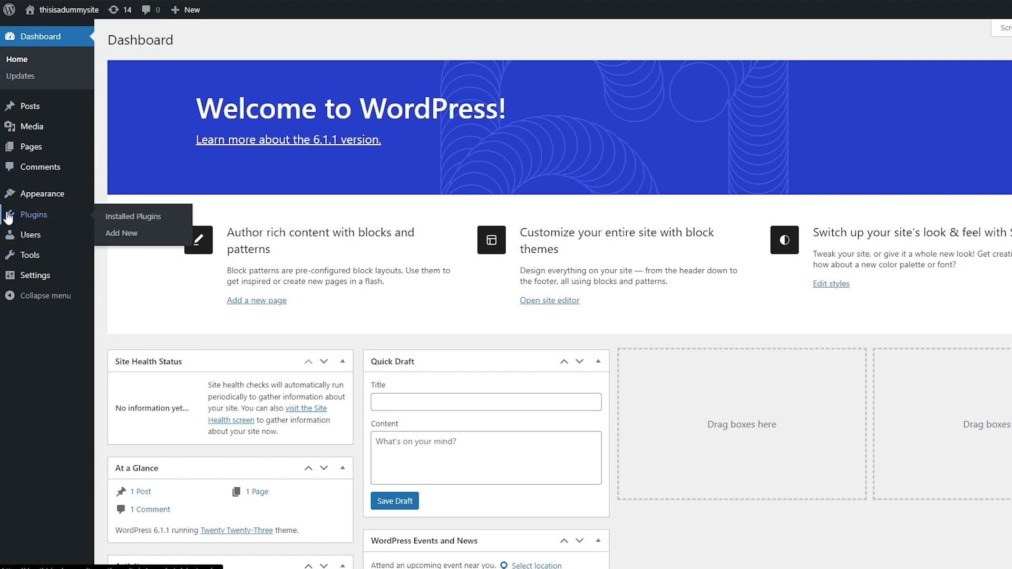
left_click(122, 234)
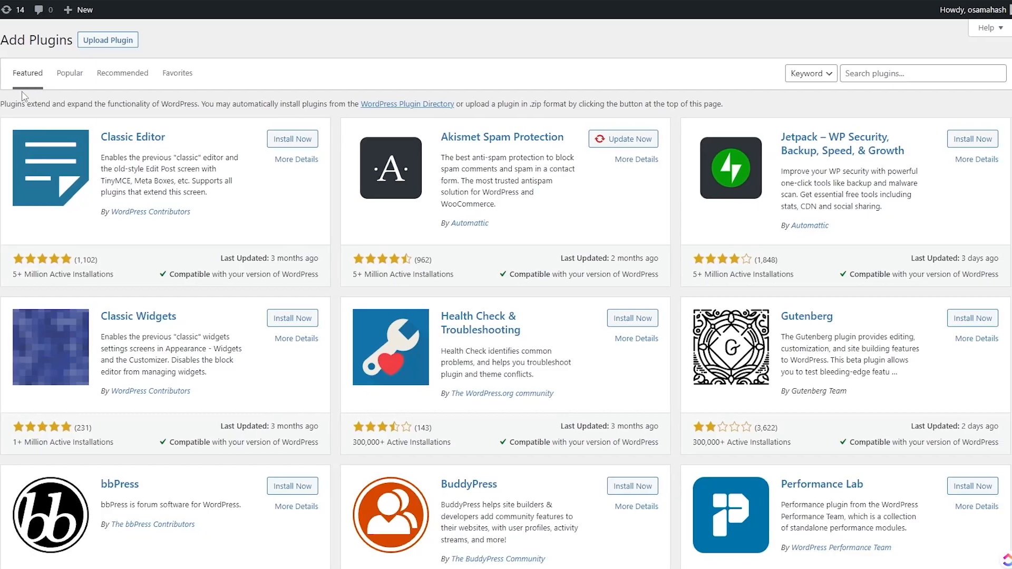
scroll(187, 174, "down", 6)
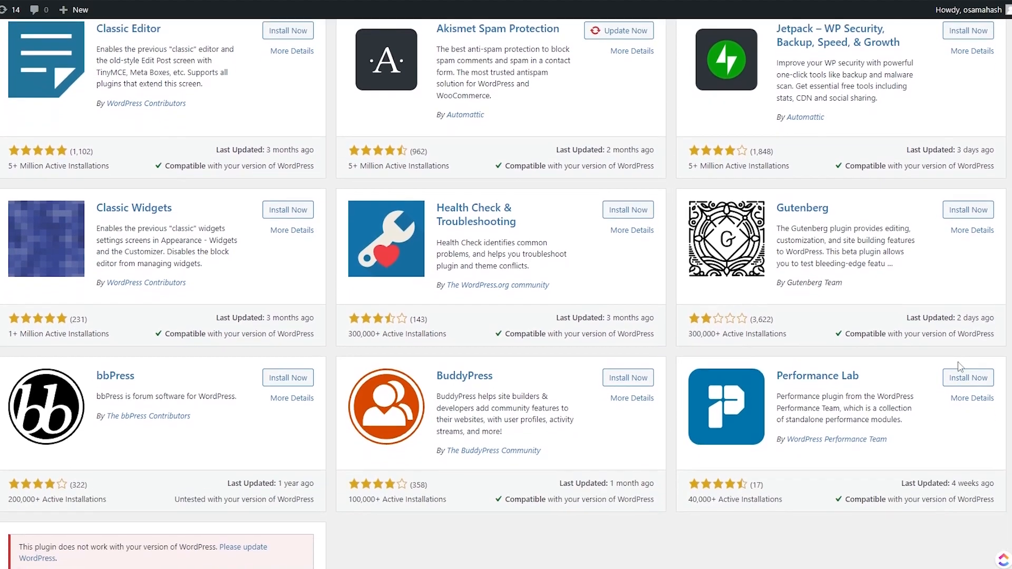
scroll(308, 422, "up", 6)
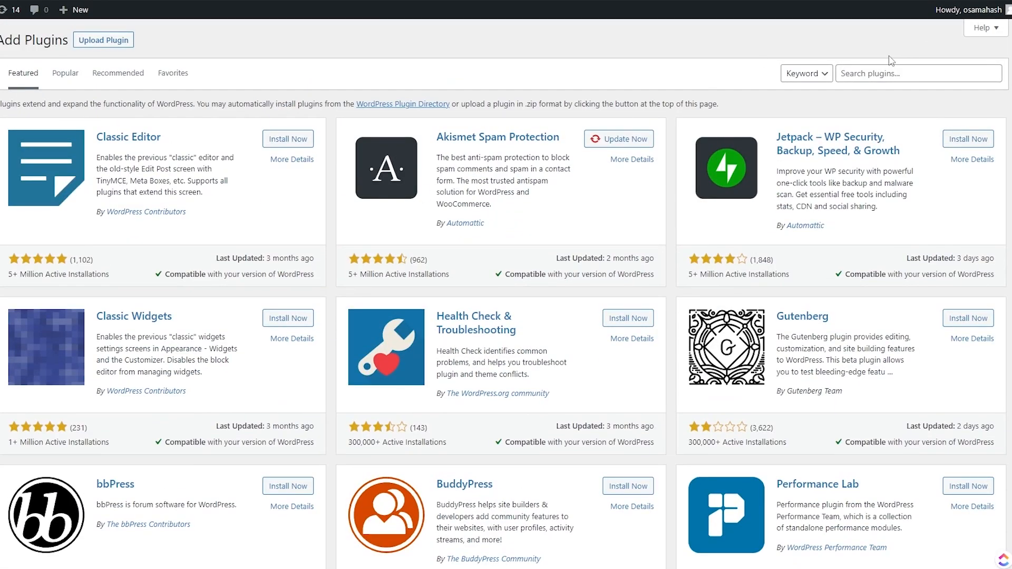
left_click(847, 79)
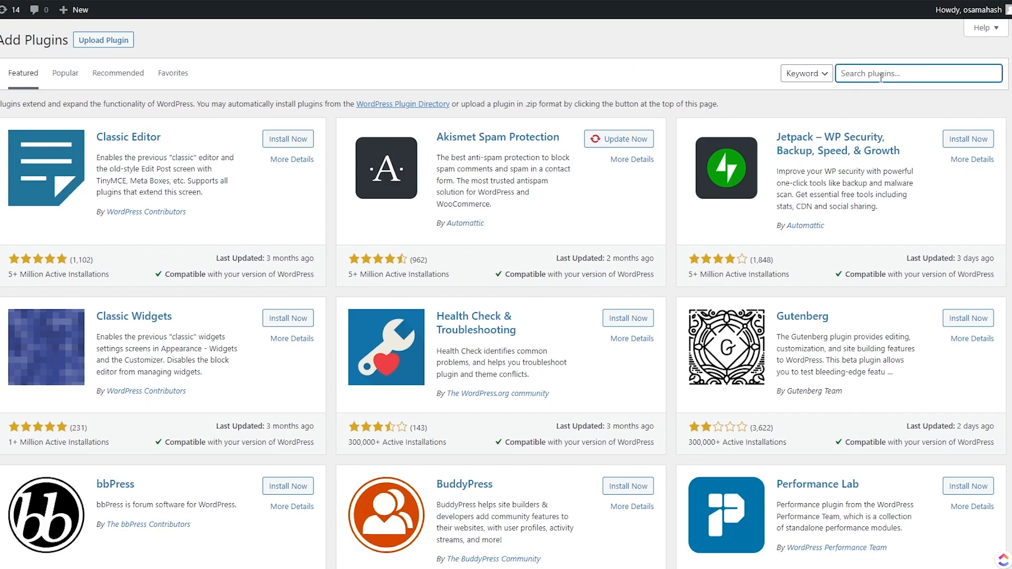
type("membership")
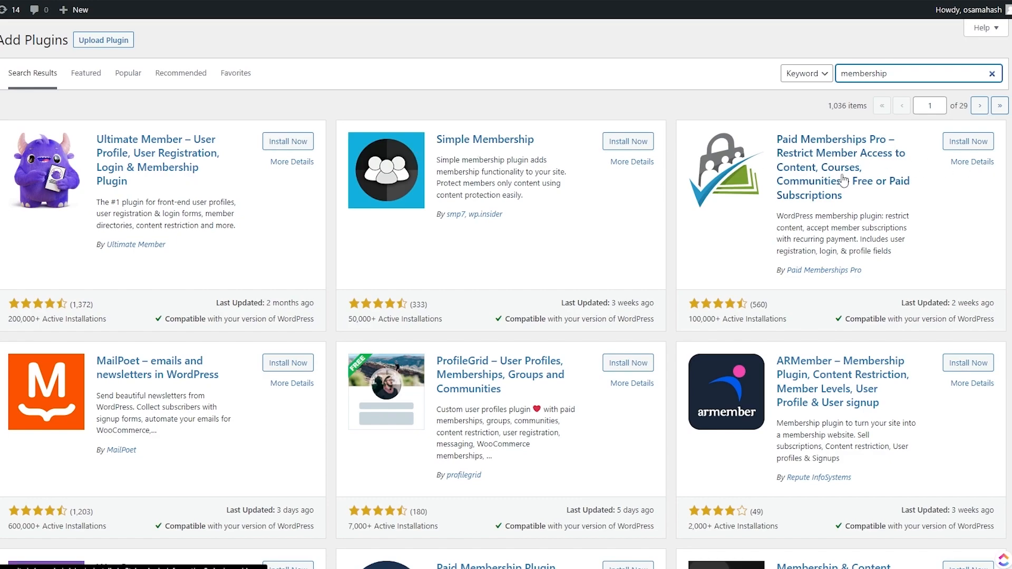
Step: Browse the membership plugin results, install the Ultimate Member plugin and activate it
scroll(843, 181, "down", 5)
scroll(738, 416, "down", 2)
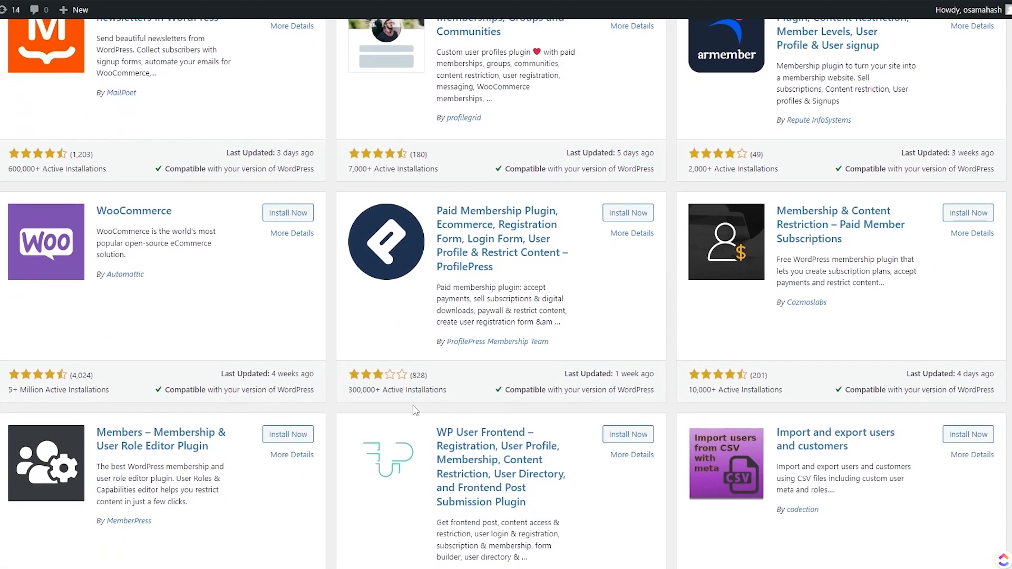
scroll(248, 344, "up", 7)
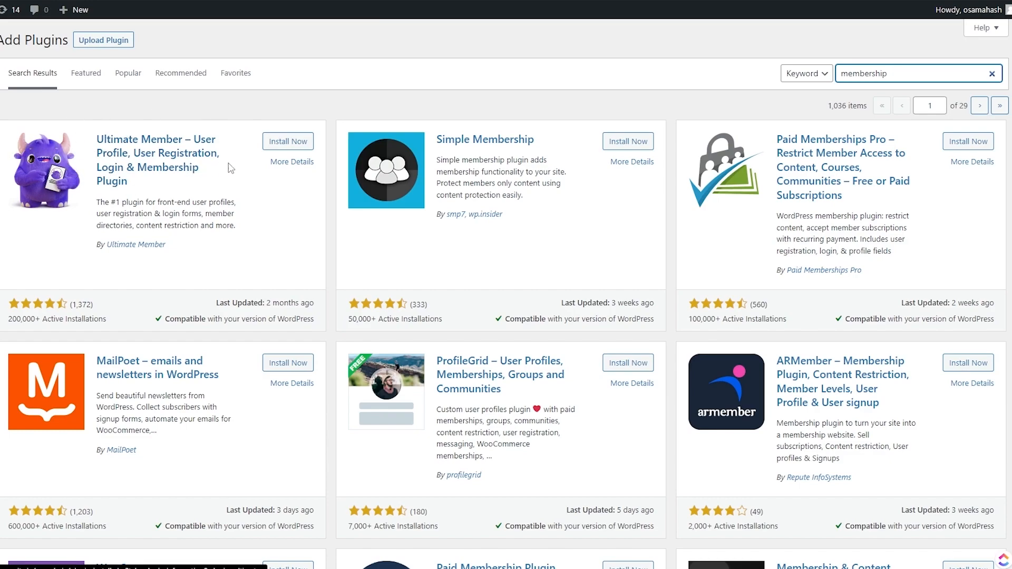
left_click(294, 147)
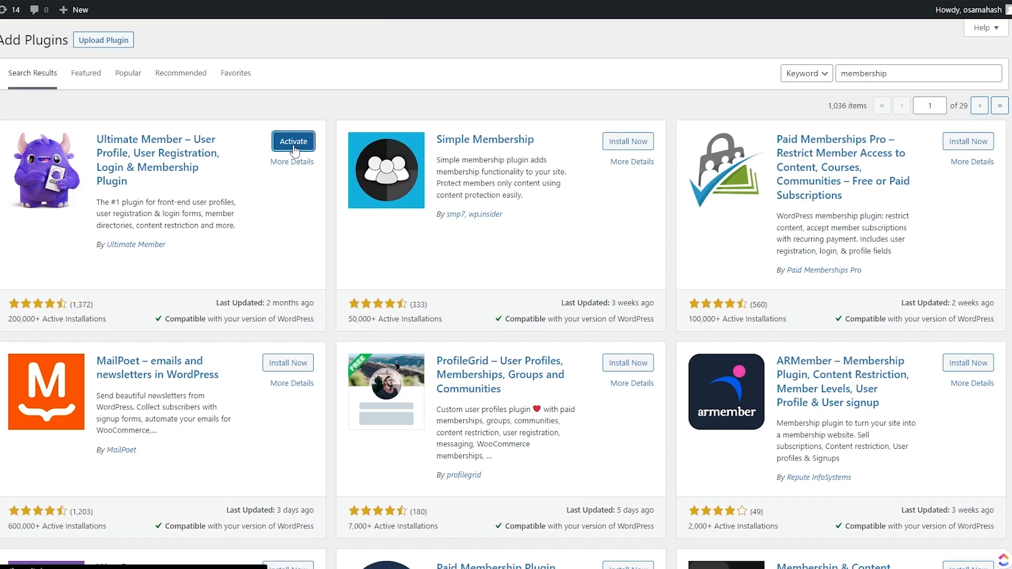
left_click(294, 141)
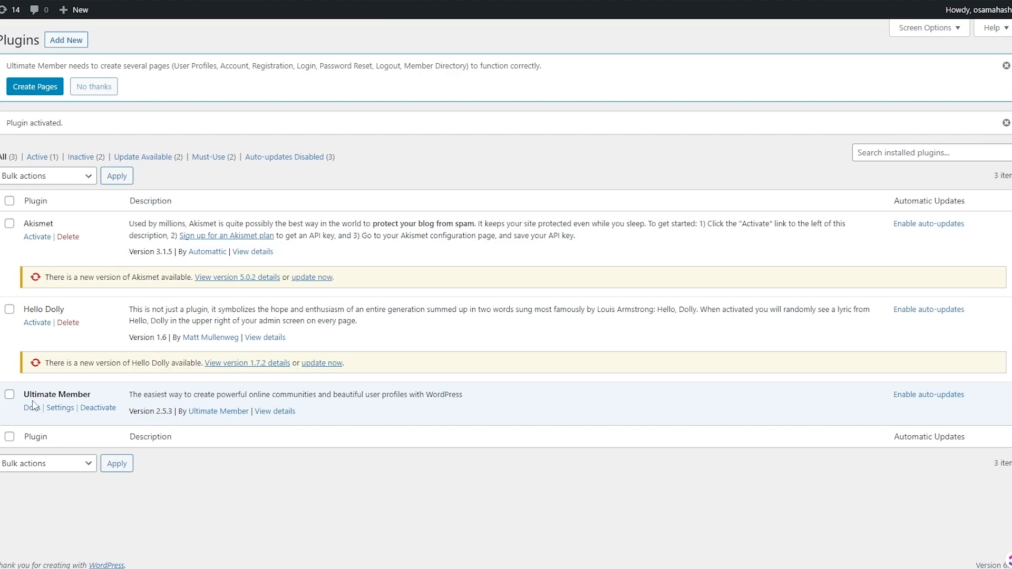
Step: Open the Ultimate Member plugin's settings and check the page choices for the Logout page
left_click(58, 409)
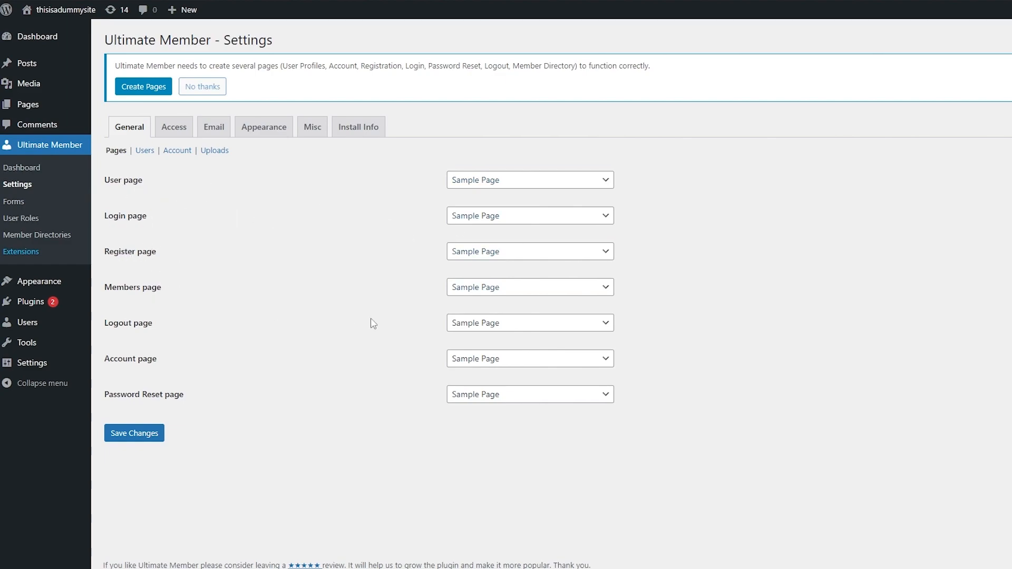
left_click(568, 326)
left_click(569, 337)
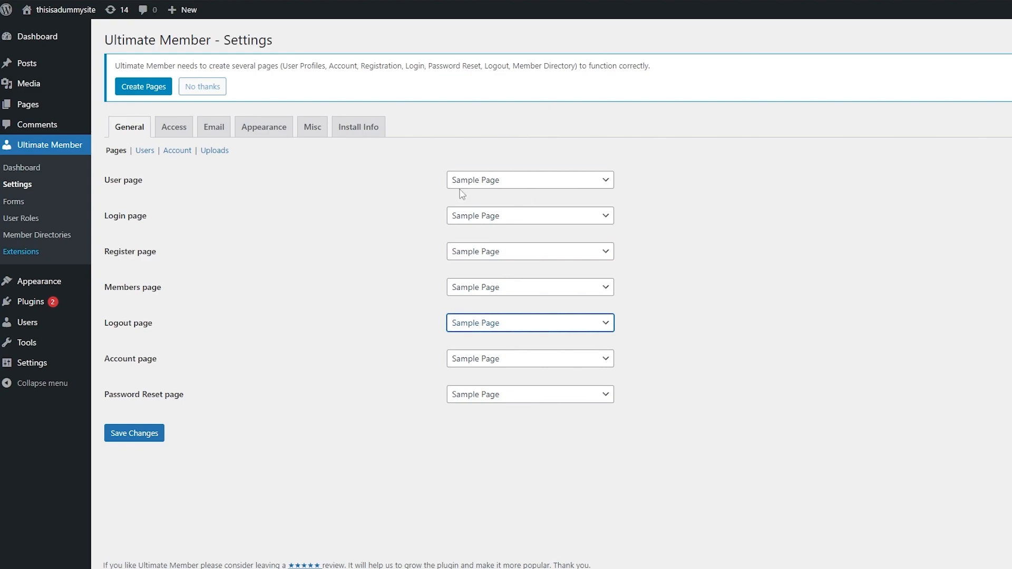
Step: In the plugin's access settings, set Global Site Access to "Site accessible to Logged In Users"
left_click(163, 134)
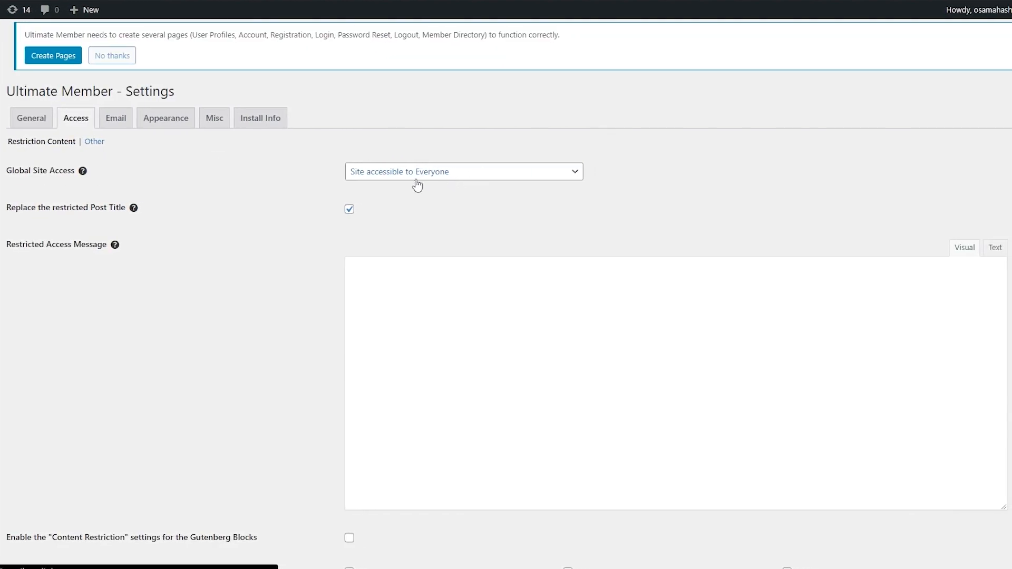
left_click(485, 188)
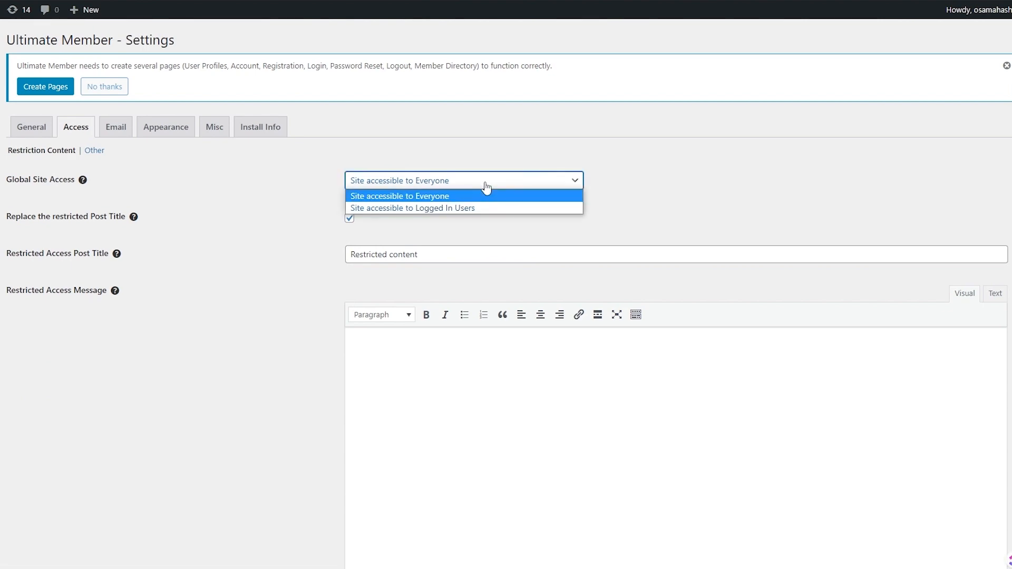
left_click(404, 209)
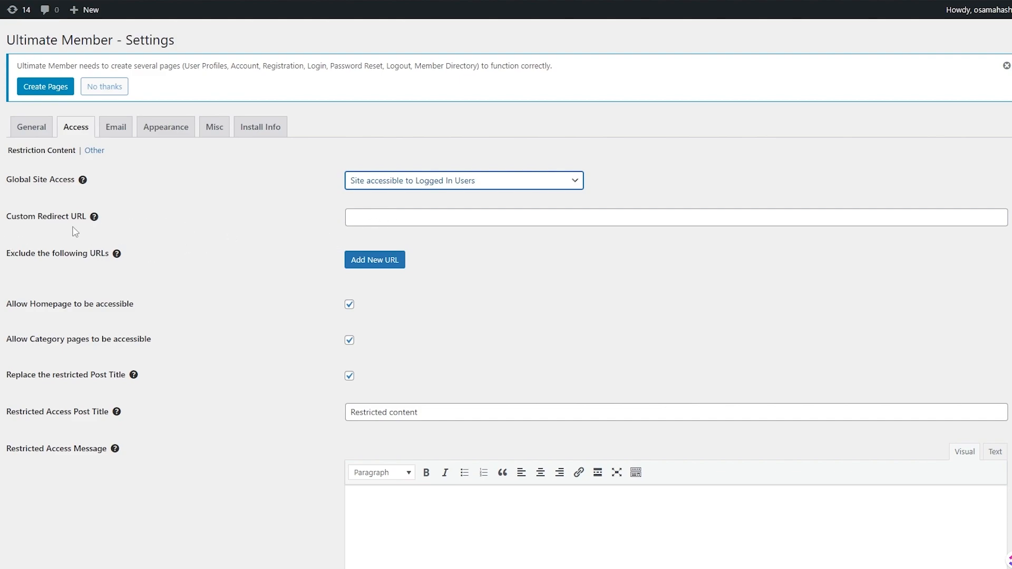
Step: Review the remaining content restriction options and save the access settings
scroll(119, 227, "down", 2)
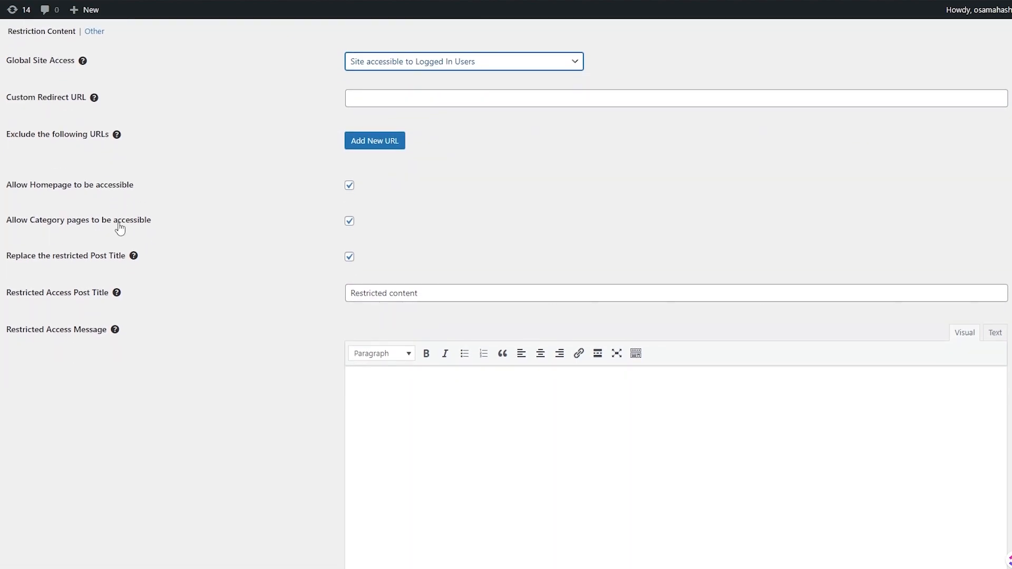
scroll(118, 233, "down", 2)
scroll(121, 240, "up", 4)
scroll(463, 444, "down", 3)
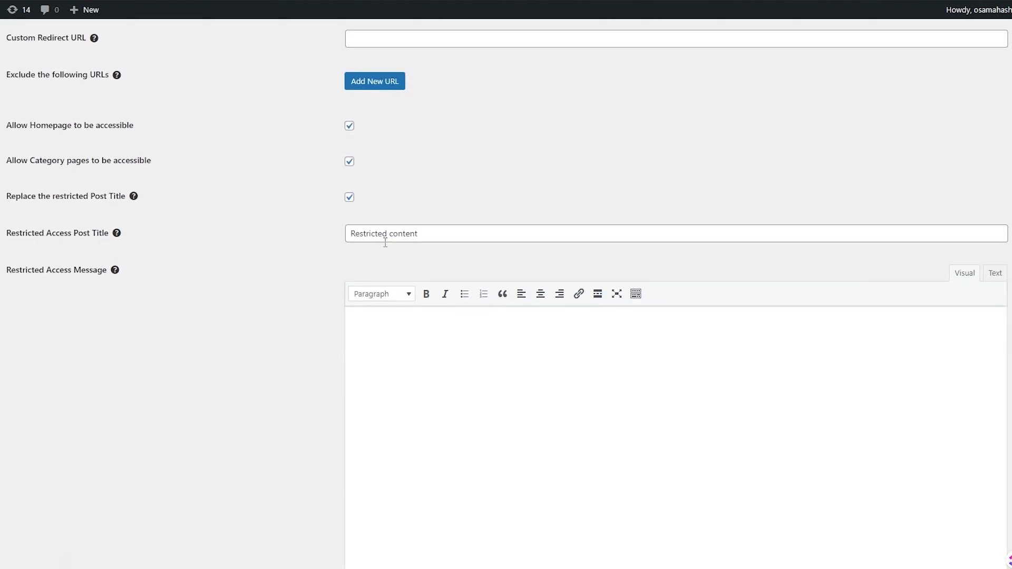
scroll(387, 240, "up", 2)
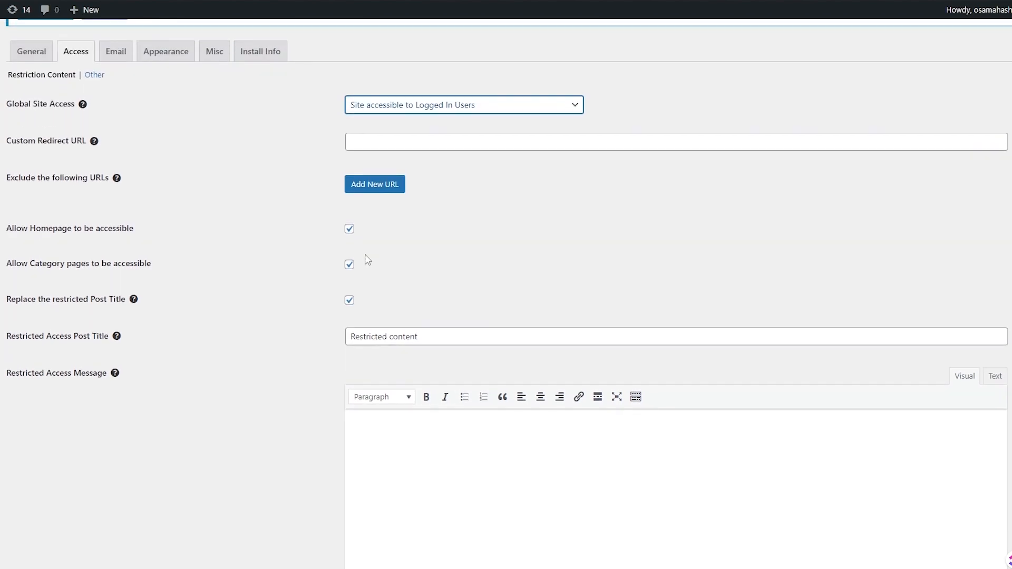
scroll(377, 253, "down", 1)
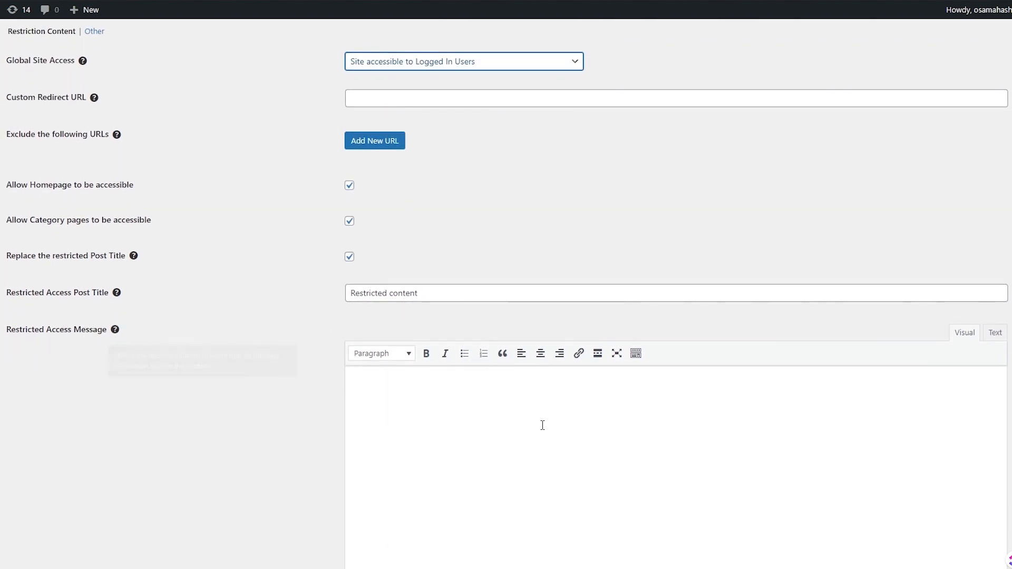
scroll(459, 350, "down", 1)
scroll(630, 353, "up", 3)
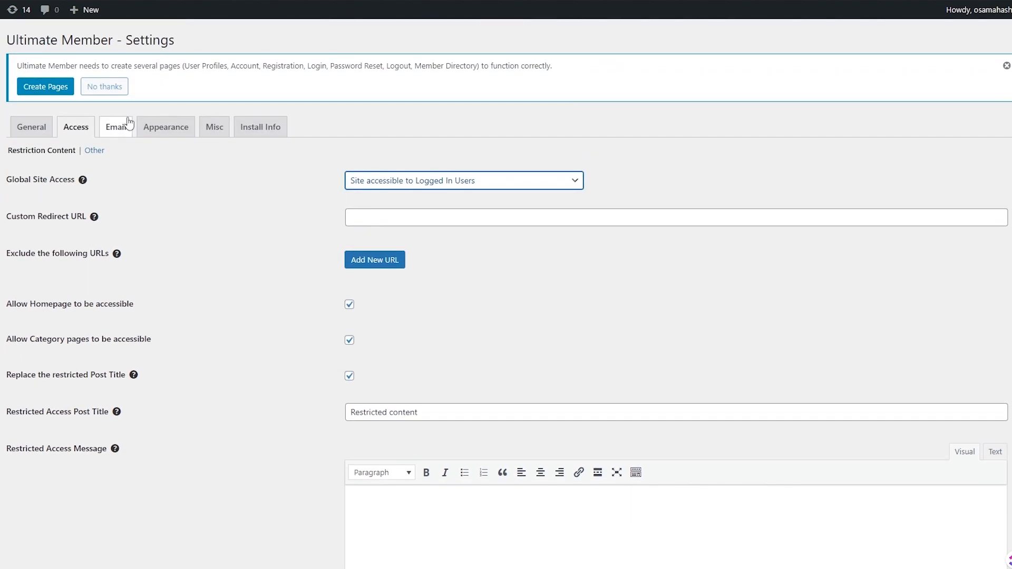
scroll(275, 299, "down", 7)
left_click(40, 519)
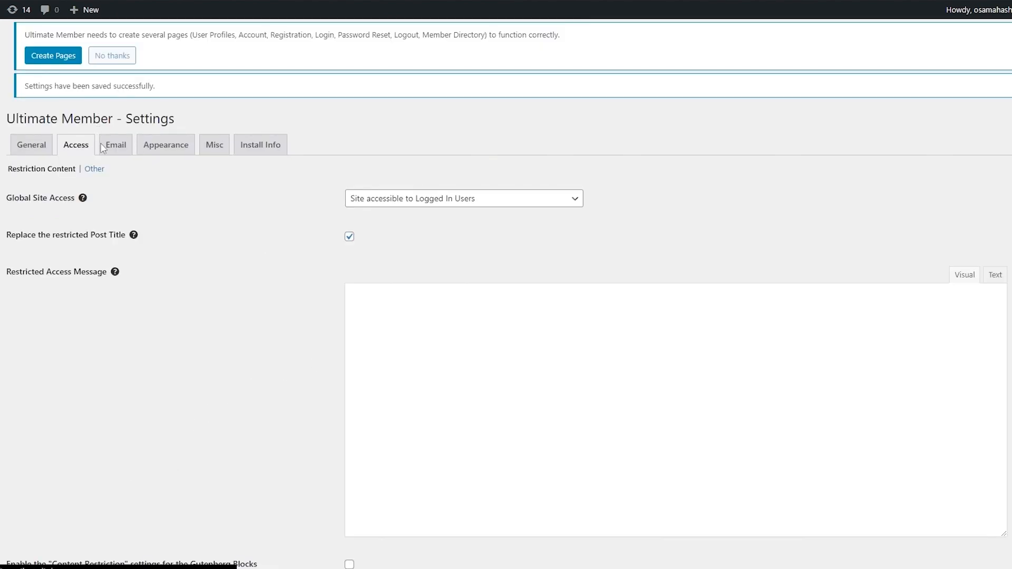
Step: Examine the plugin's list of email notifications and their recipients
left_click(130, 152)
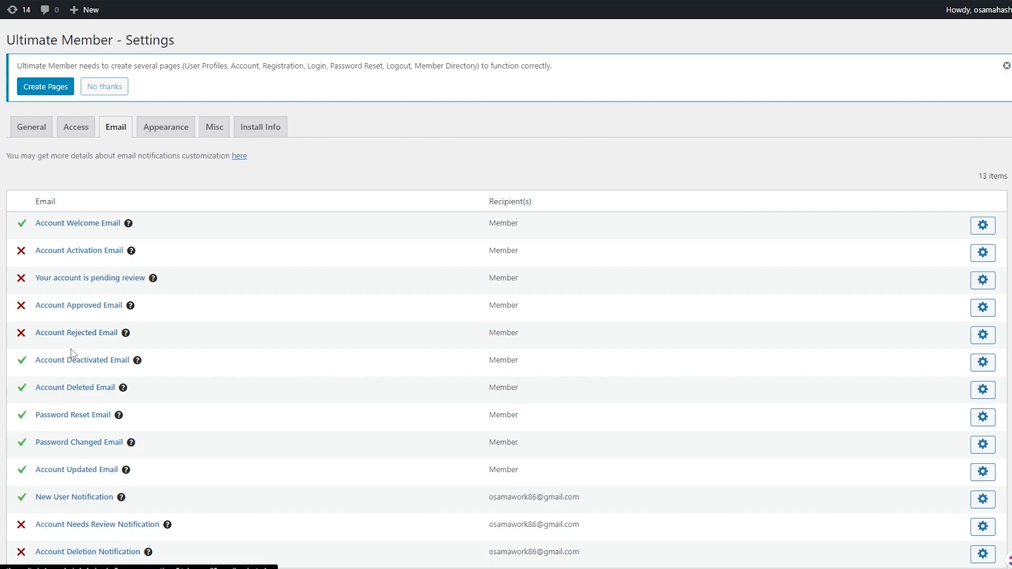
scroll(78, 353, "down", 2)
scroll(132, 463, "up", 2)
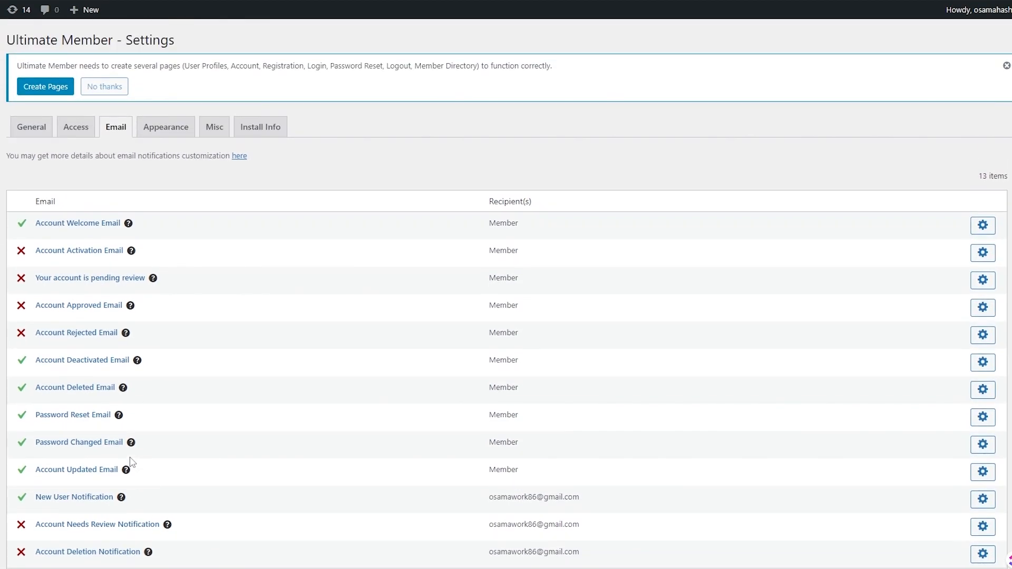
Step: Open the profile appearance settings and check the choices for the default template and the field icons
left_click(167, 136)
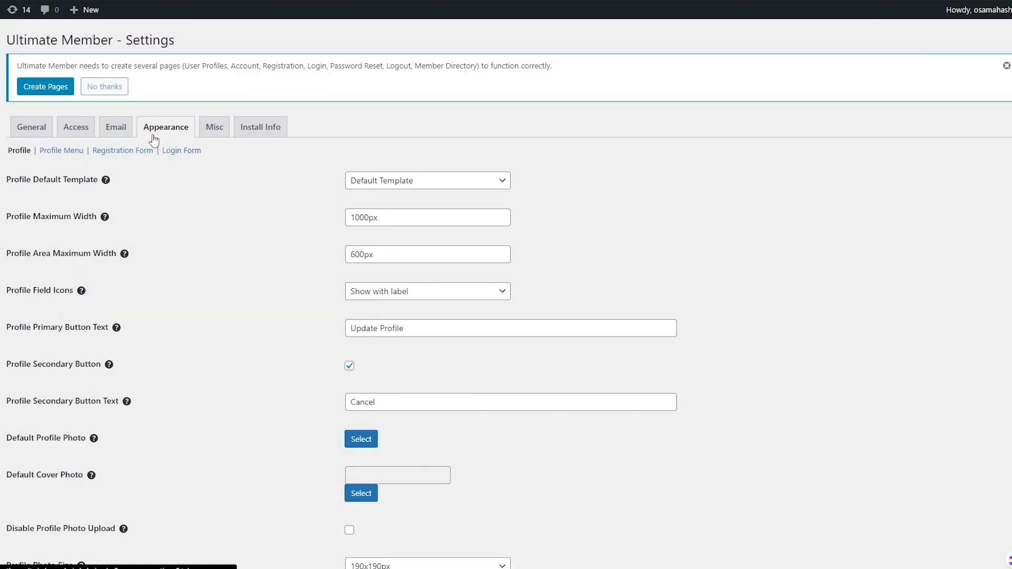
left_click(399, 181)
left_click(447, 179)
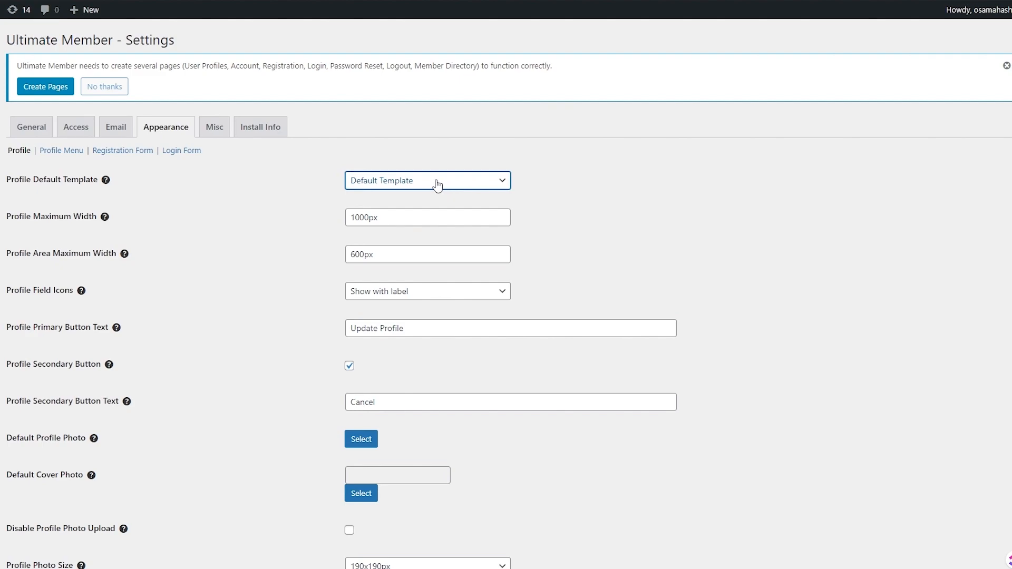
scroll(377, 179, "down", 1)
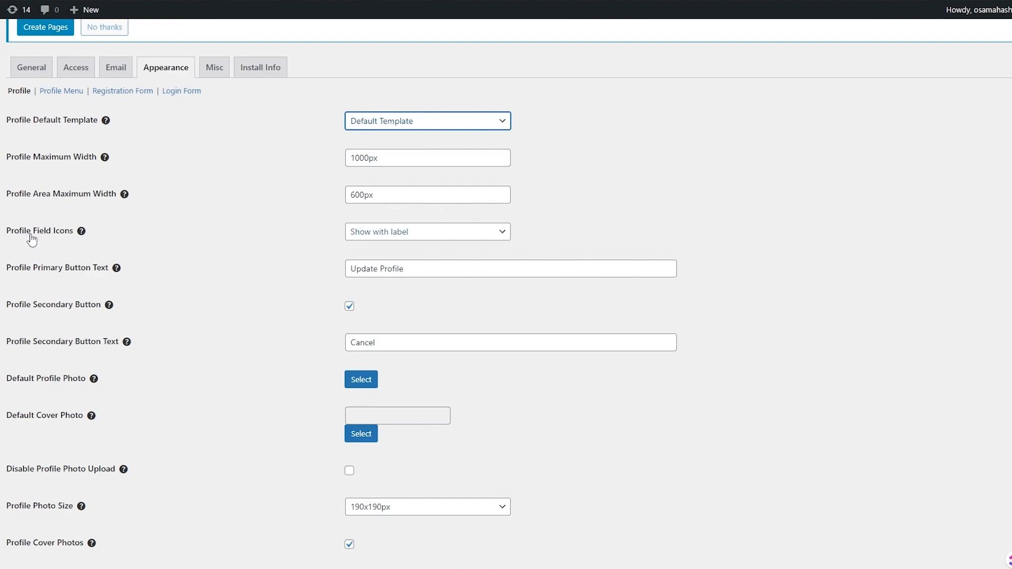
left_click(460, 239)
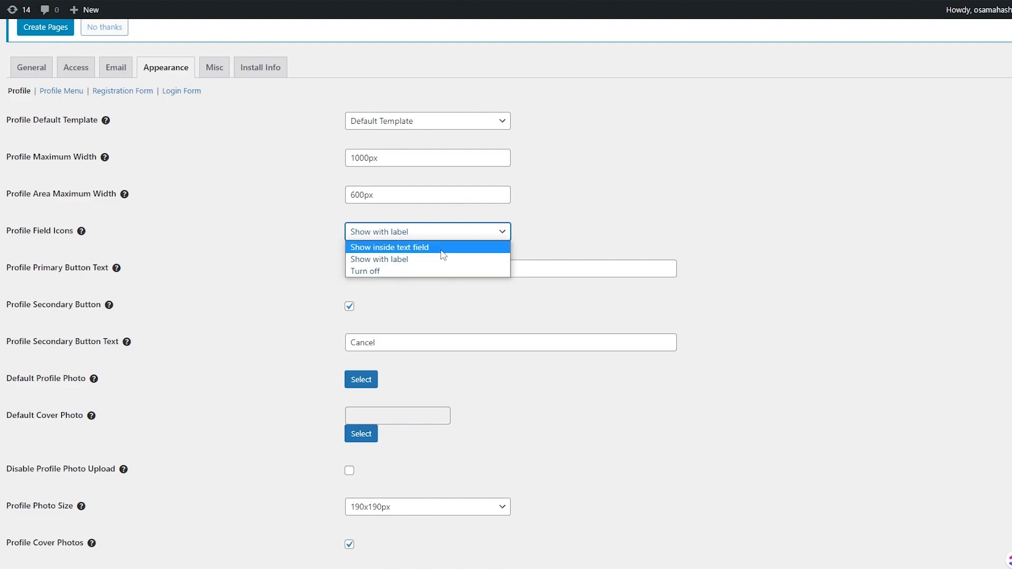
left_click(278, 282)
Step: Look through the rest of the profile appearance options and save the settings
scroll(279, 283, "down", 2)
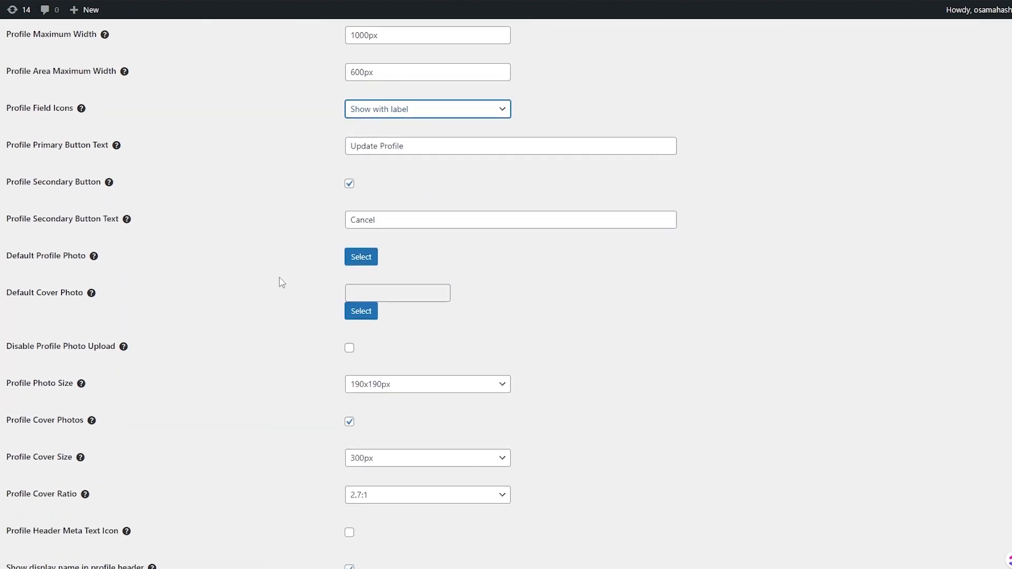
scroll(281, 282, "down", 6)
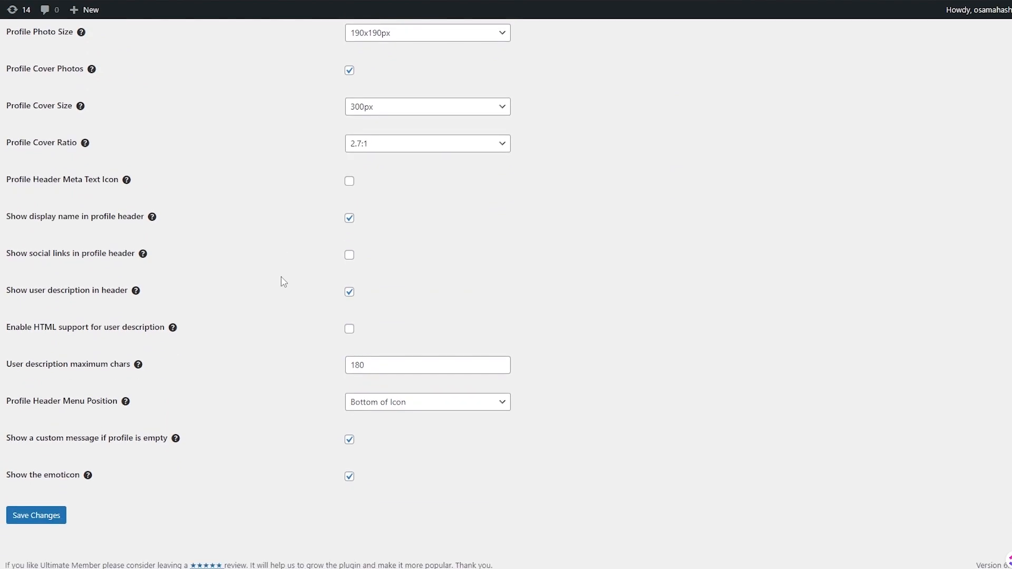
scroll(283, 282, "up", 9)
scroll(290, 285, "down", 3)
scroll(178, 454, "up", 9)
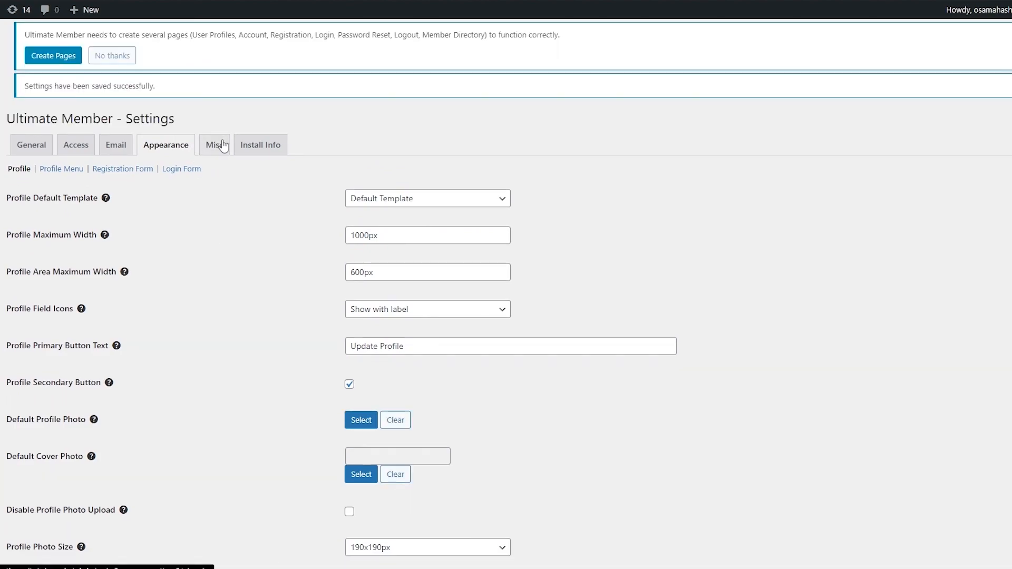
Step: Examine the plugin's miscellaneous settings and its install information
left_click(223, 148)
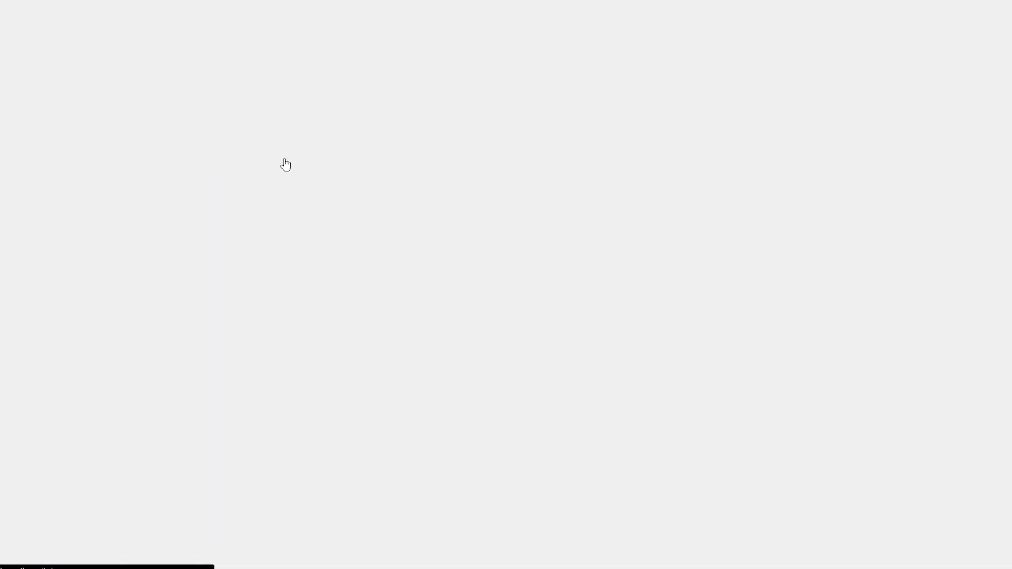
scroll(208, 206, "down", 1)
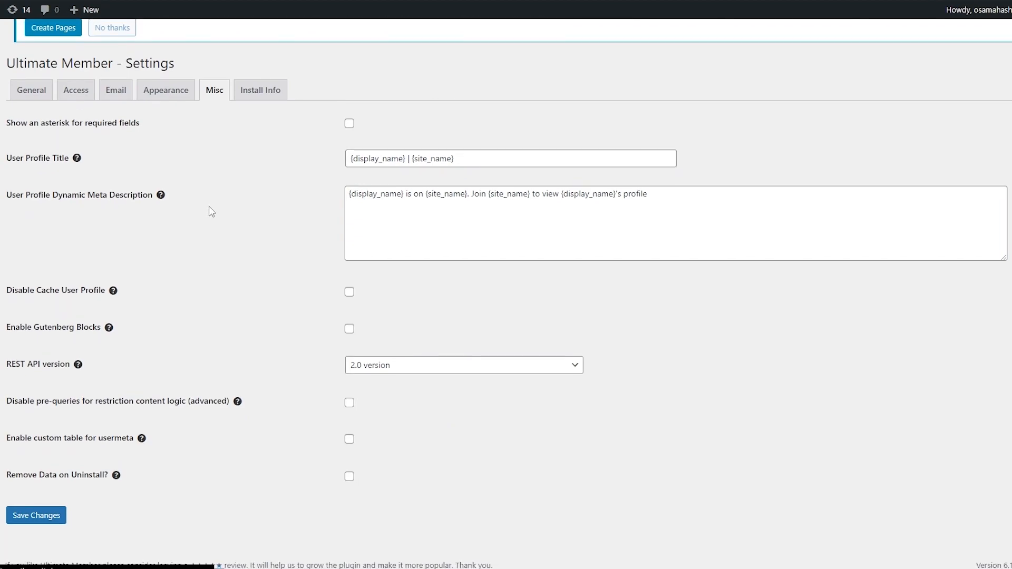
left_click(256, 128)
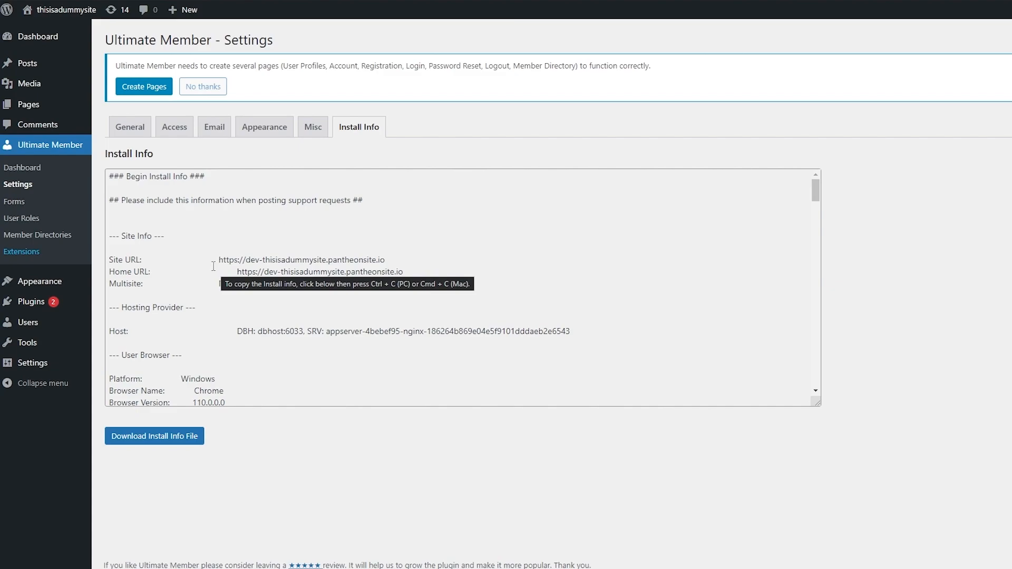
Step: Create the pages Ultimate Member requires and check the page assigned as the User page
left_click(157, 91)
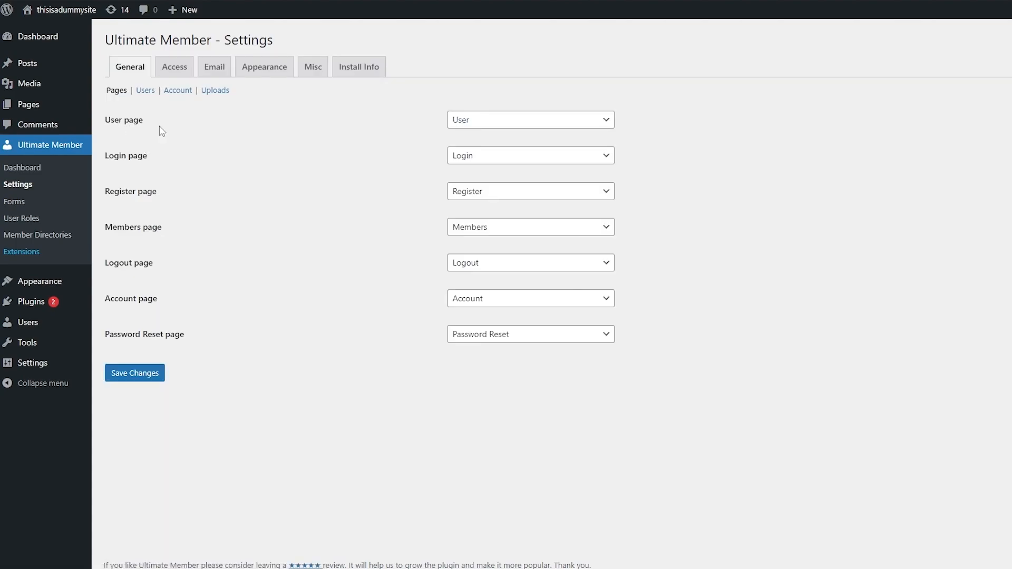
left_click(503, 122)
left_click(520, 130)
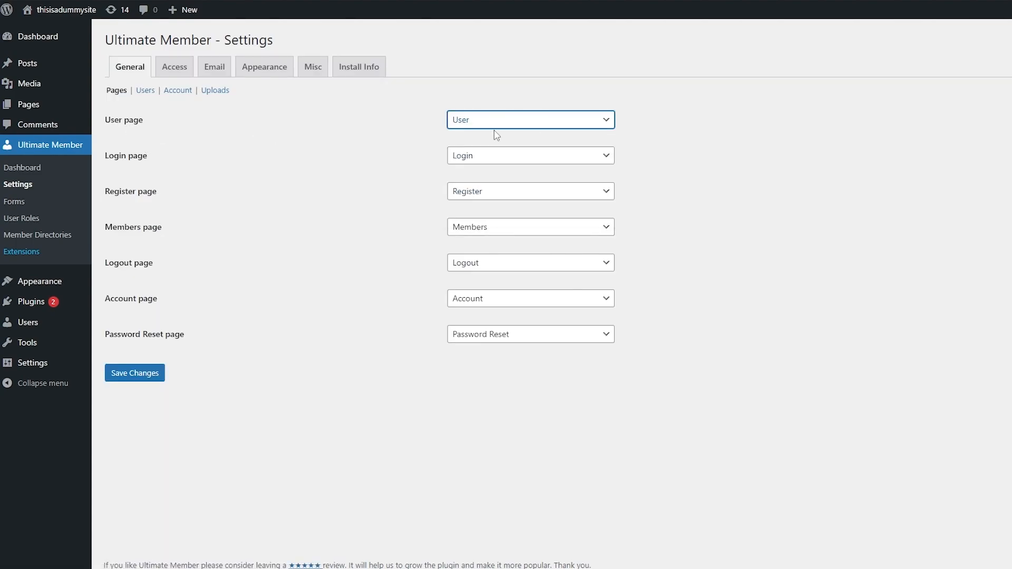
Step: Check the pages assigned for login, registration, members, logout, account and password reset, and save the page settings
left_click(488, 156)
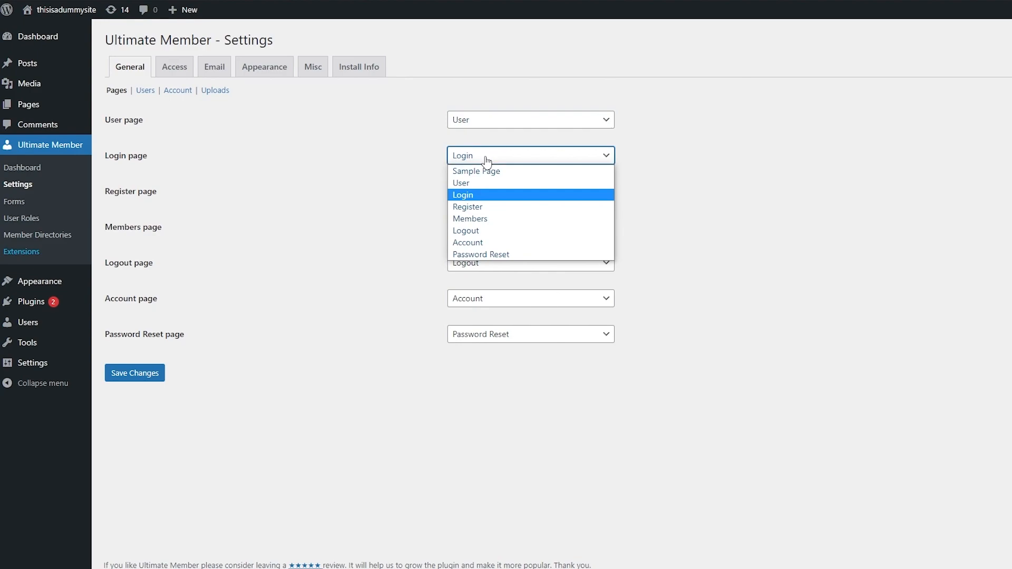
left_click(484, 159)
left_click(495, 198)
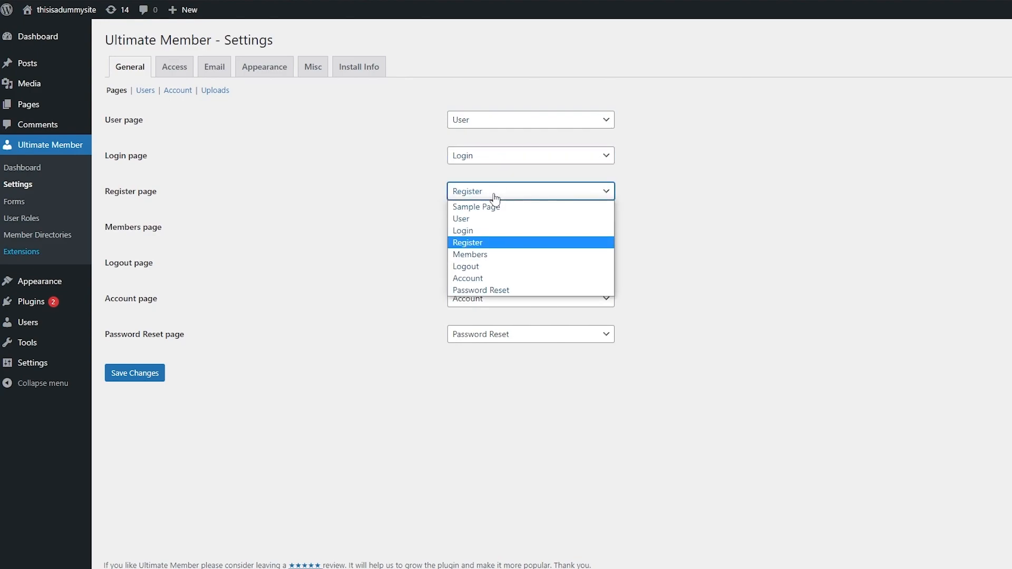
left_click(494, 198)
left_click(474, 234)
left_click(474, 235)
left_click(466, 272)
left_click(466, 270)
left_click(459, 306)
left_click(459, 306)
left_click(466, 340)
left_click(465, 341)
left_click(131, 378)
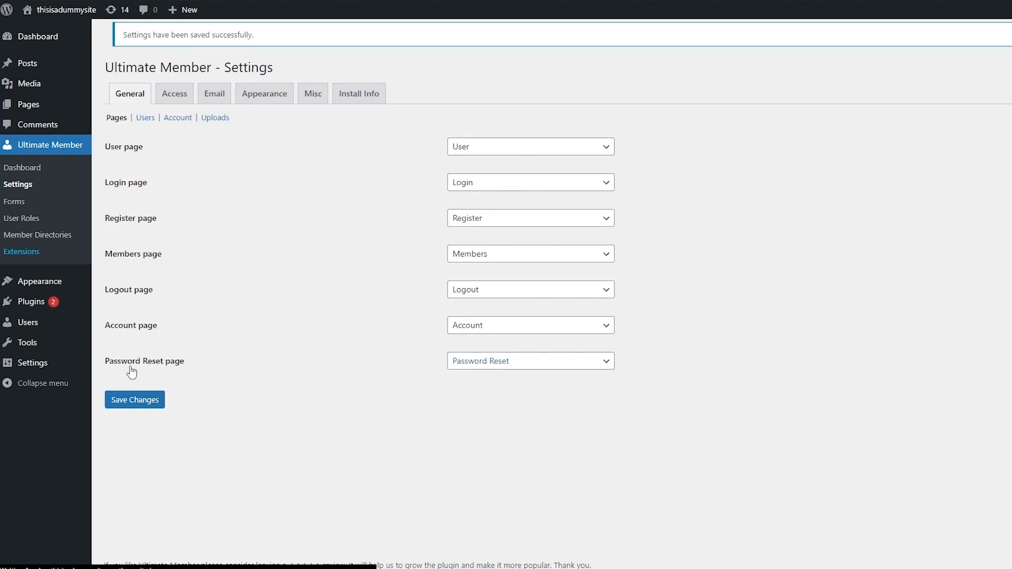
Step: Open the general user settings, check the profile permalink base choices, and set the user display name to Username
left_click(145, 127)
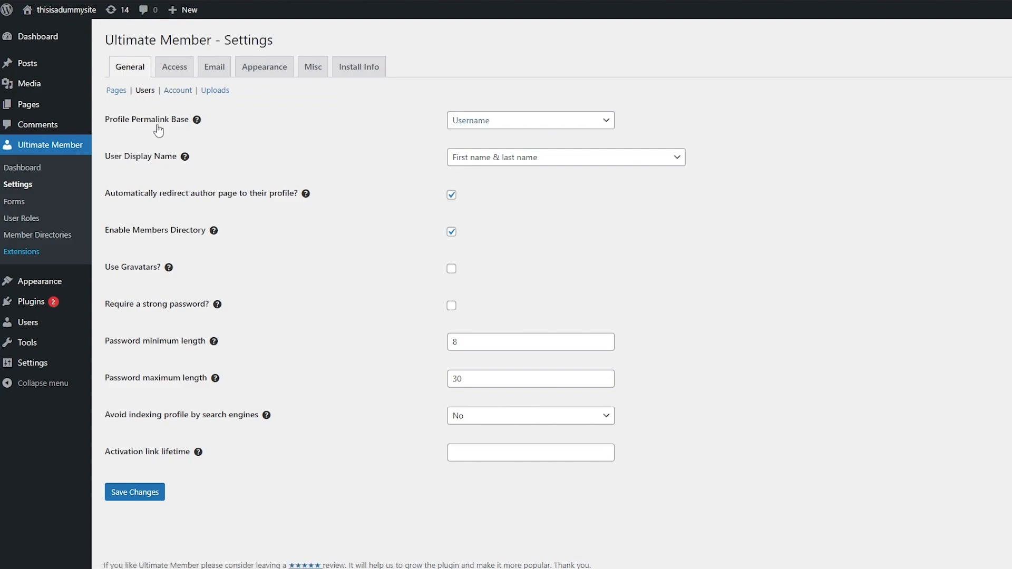
left_click(483, 121)
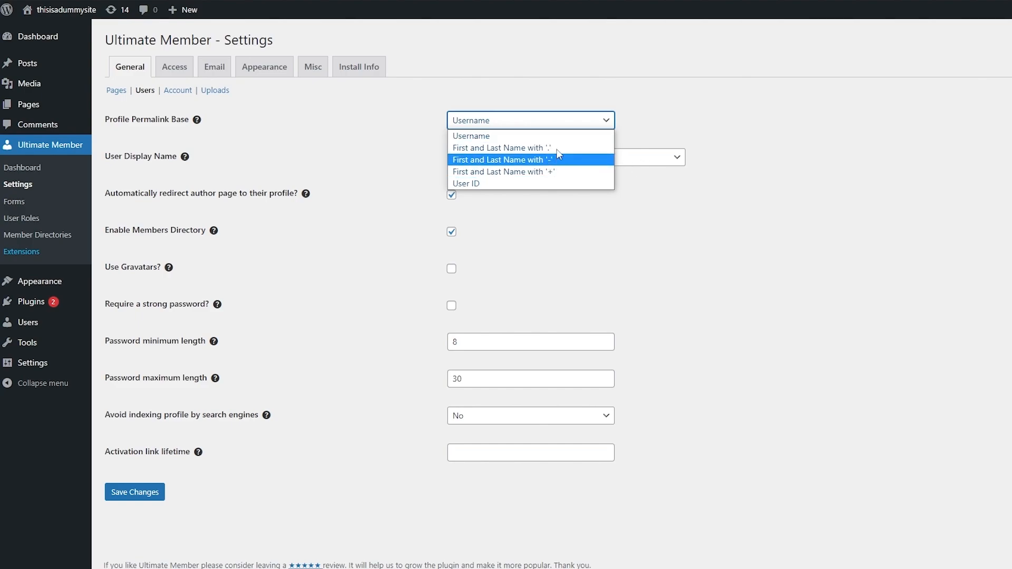
left_click(704, 131)
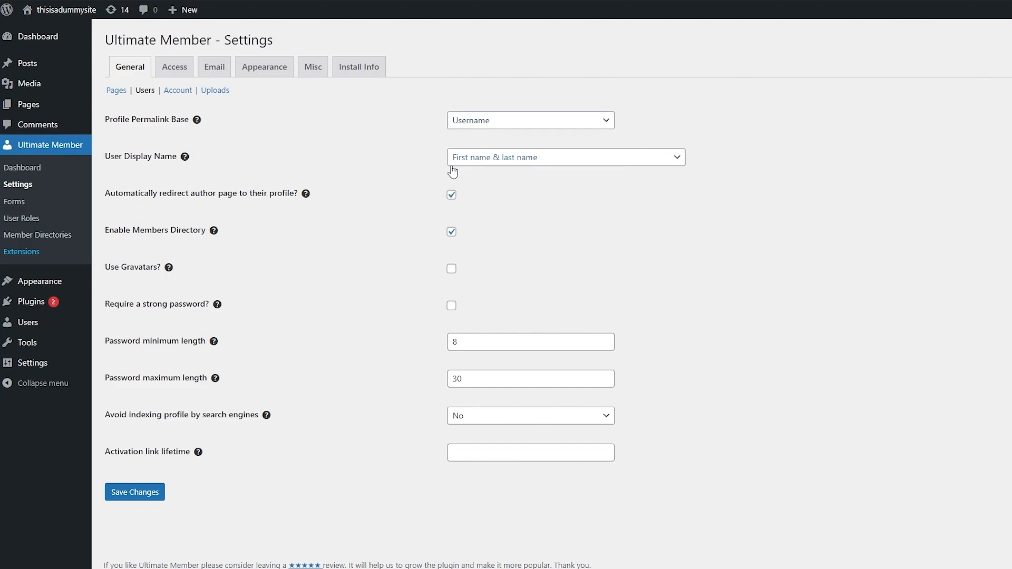
left_click(515, 160)
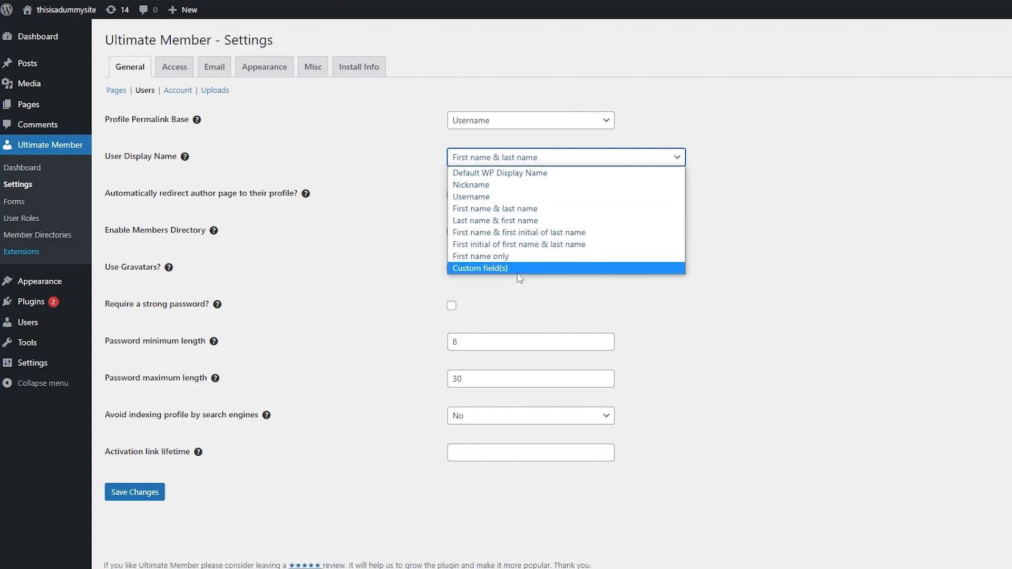
left_click(489, 196)
left_click(410, 183)
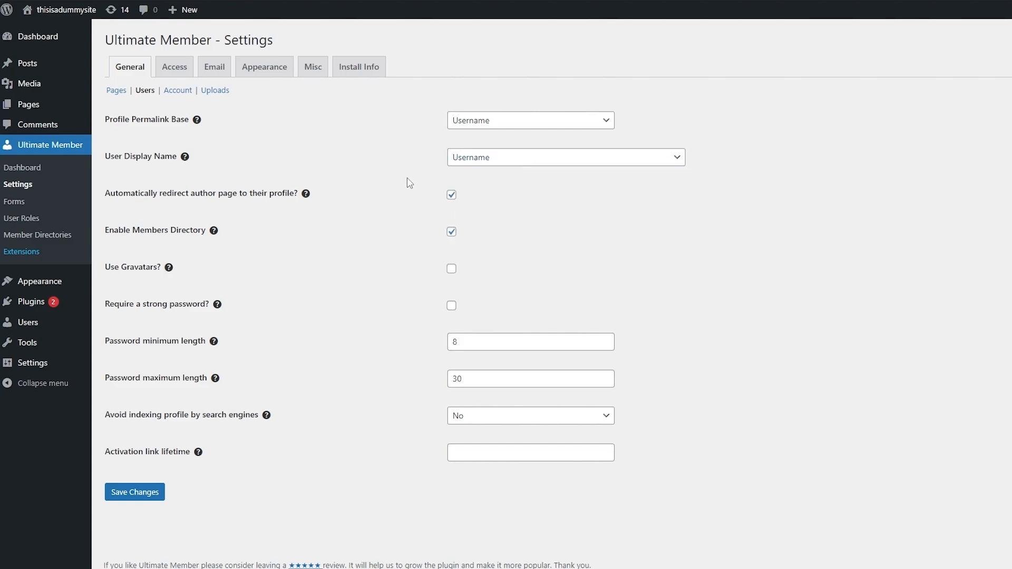
Step: Require a strong password for users and check the minimum password length
mouse_move(169, 268)
left_click(450, 307)
left_click(476, 346)
left_click(325, 349)
Step: Check the profile indexing option, set the activation link lifetime to 0, and save the user settings
mouse_move(269, 420)
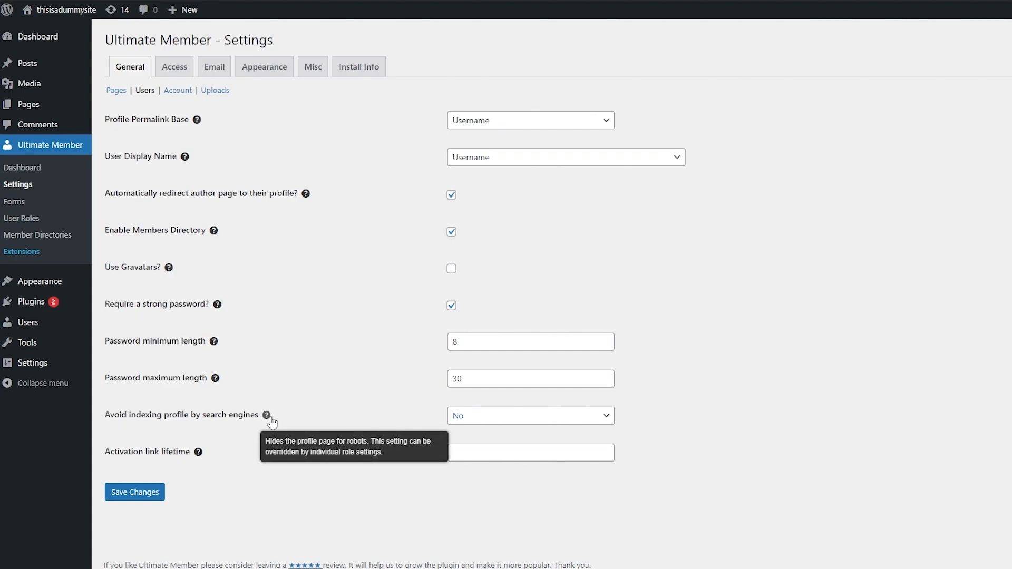
left_click(473, 421)
left_click(473, 427)
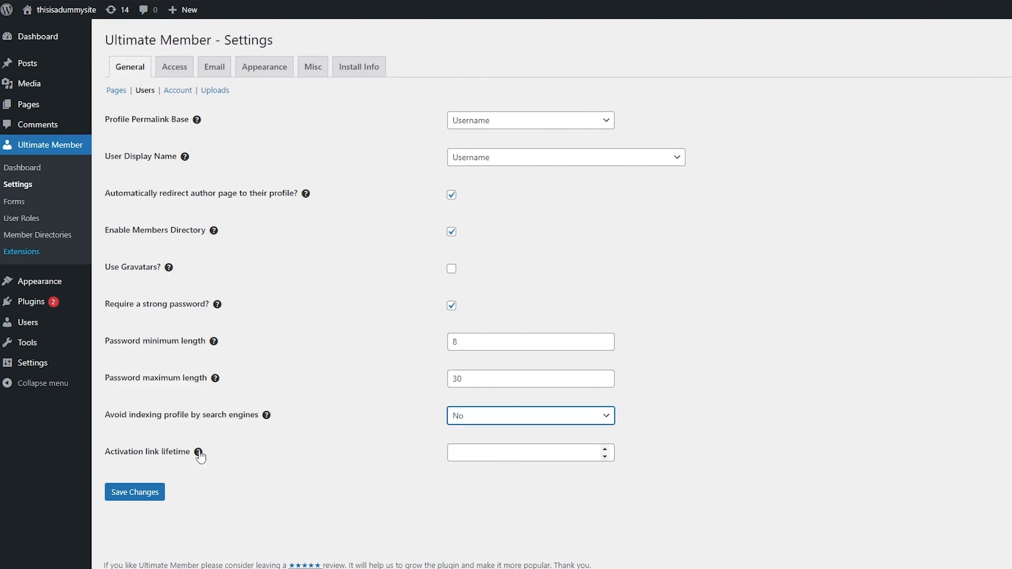
left_click(605, 448)
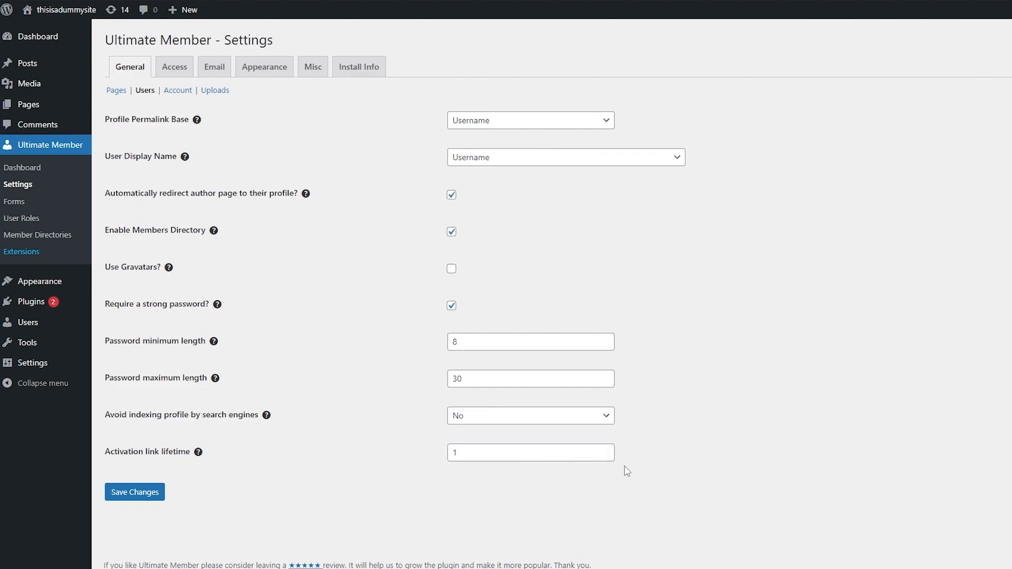
left_click(605, 456)
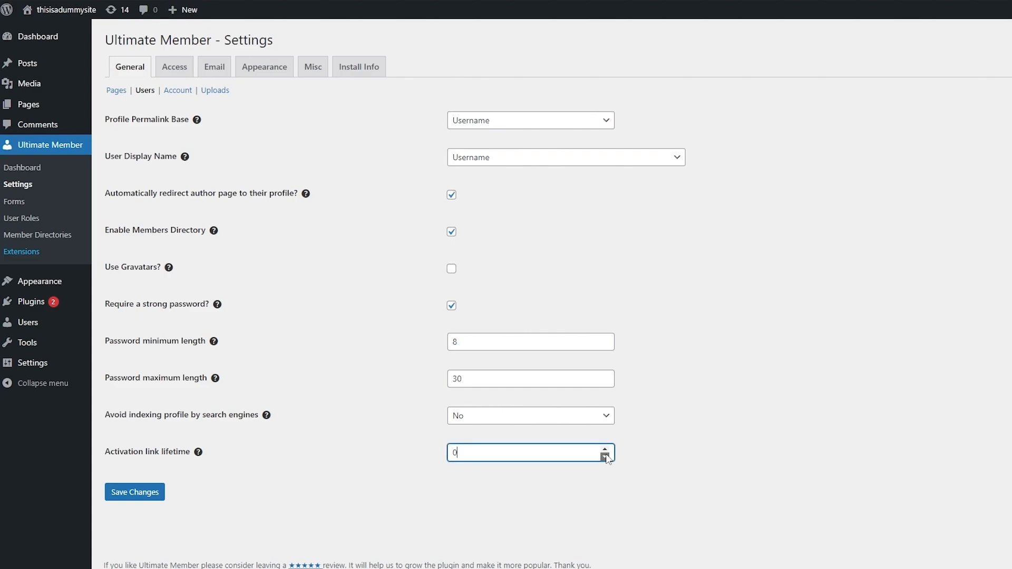
left_click(130, 495)
Step: Open the account settings and turn on the Password is required option
left_click(177, 117)
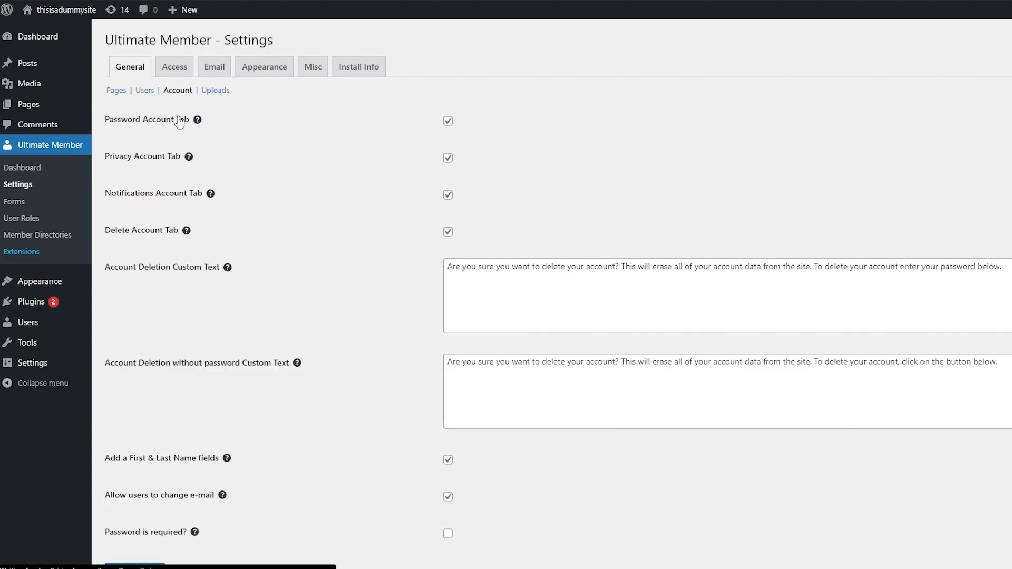
scroll(305, 278, "down", 4)
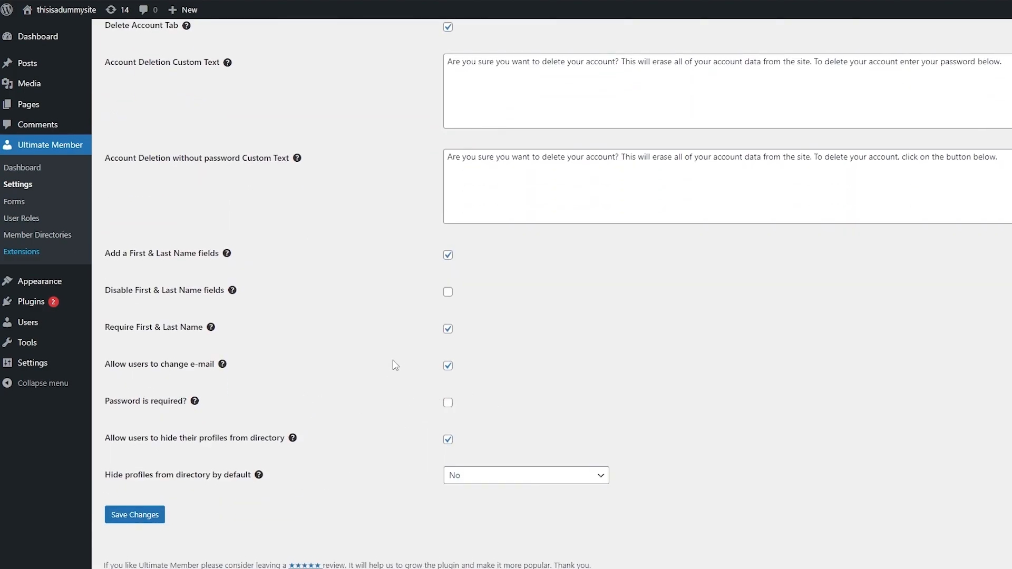
left_click(447, 402)
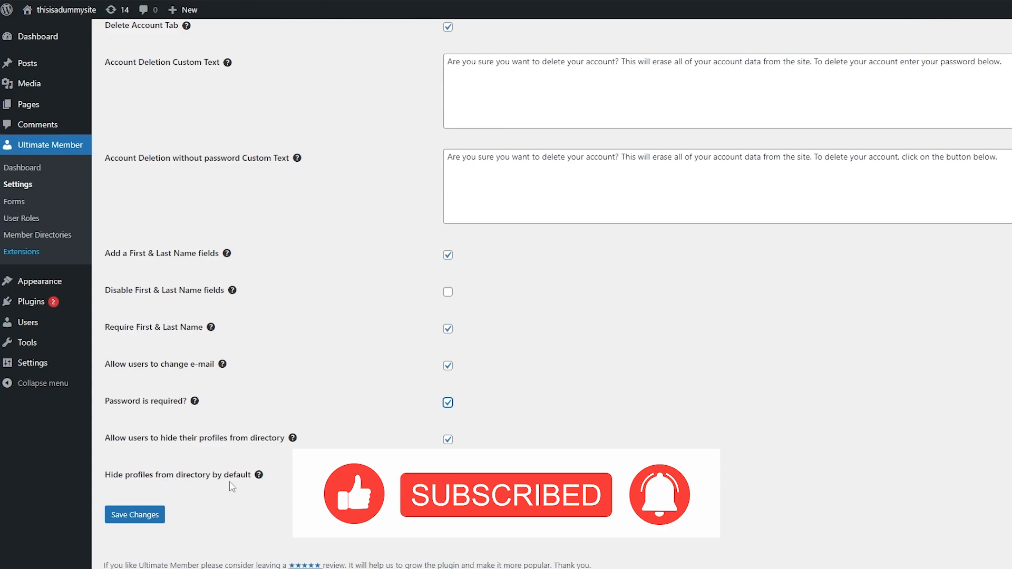
Step: Check the account tab options and the custom account deletion text, and save the account settings
scroll(401, 463, "up", 3)
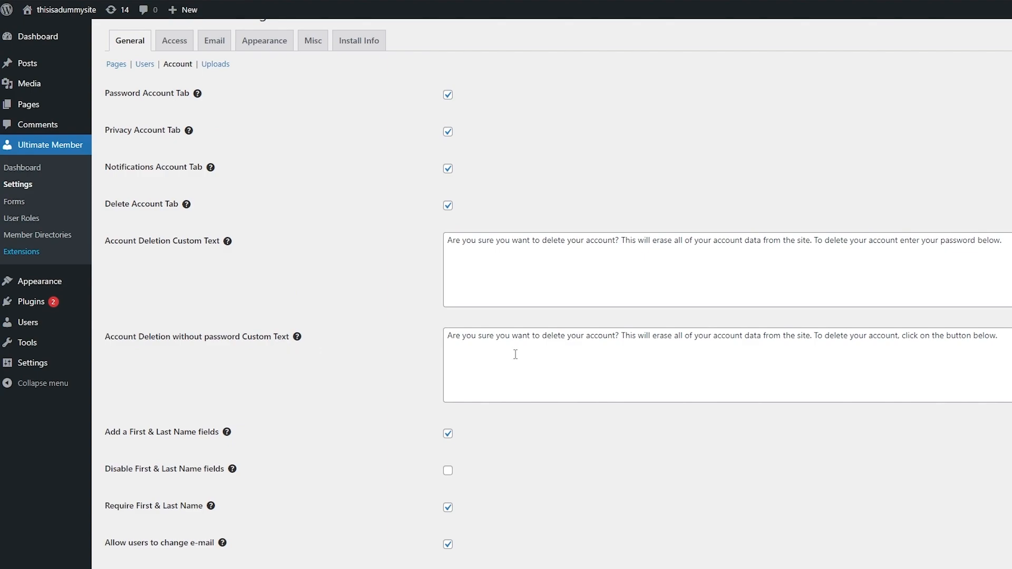
scroll(621, 388, "up", 1)
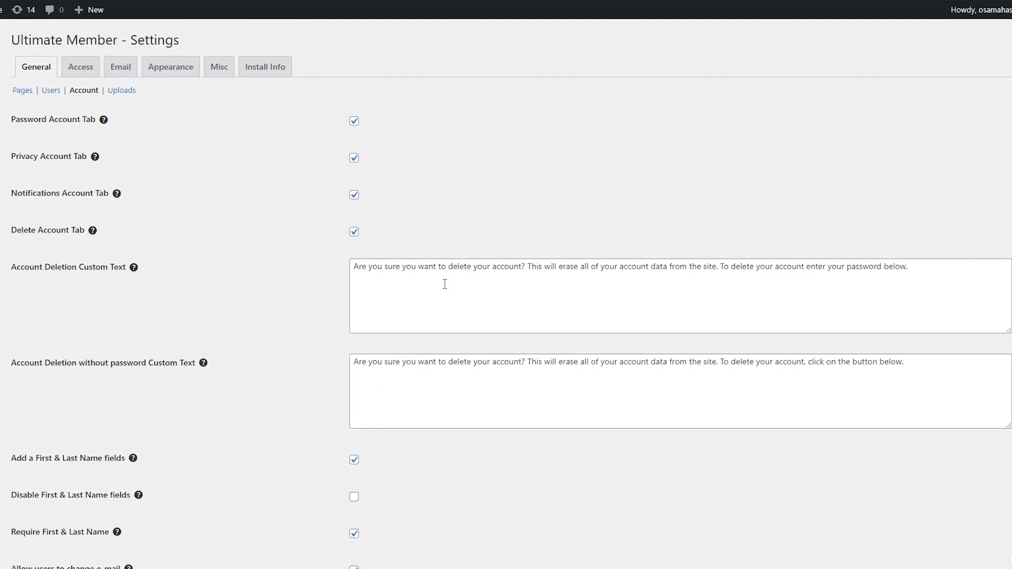
left_click(536, 268)
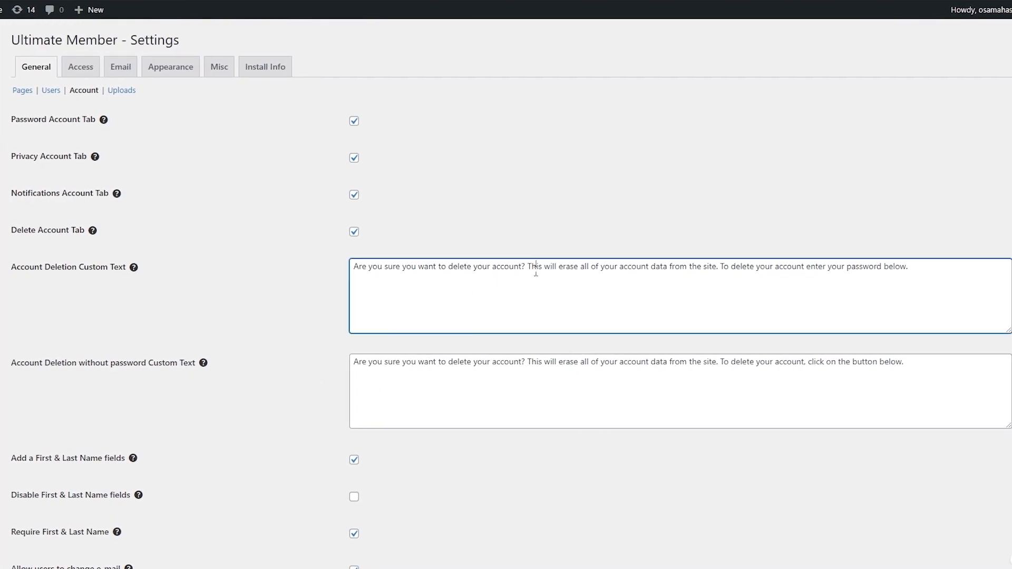
left_click(189, 291)
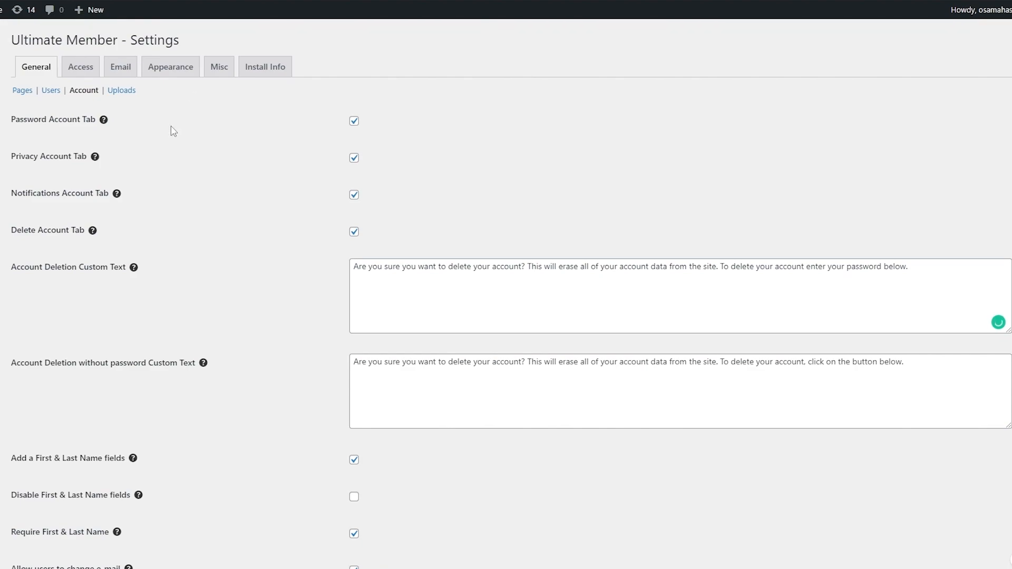
scroll(145, 456, "down", 5)
left_click(41, 515)
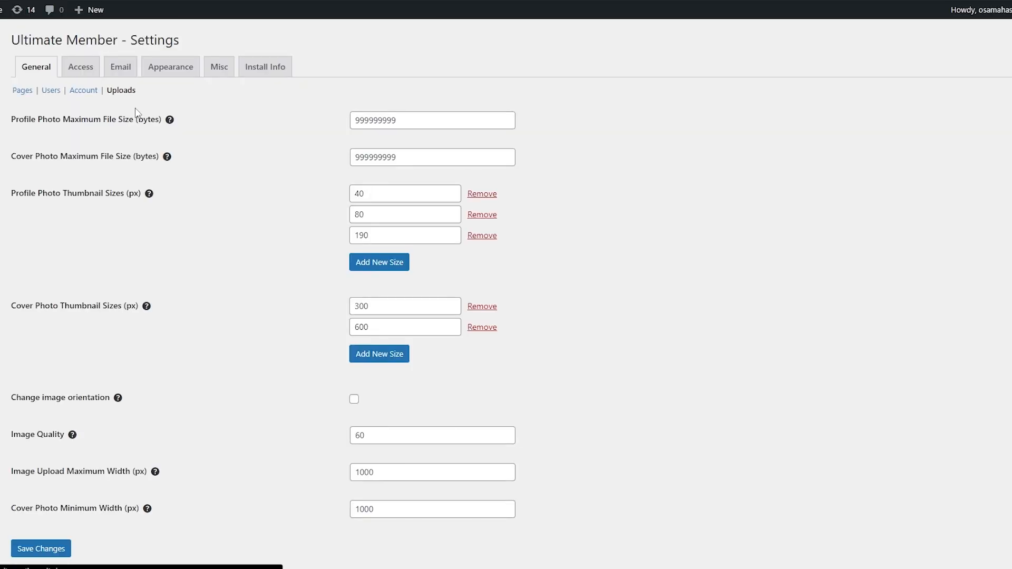
Step: Review the photo size limits, thumbnail sizes and image options for uploads, and save the upload settings
scroll(364, 148, "down", 1)
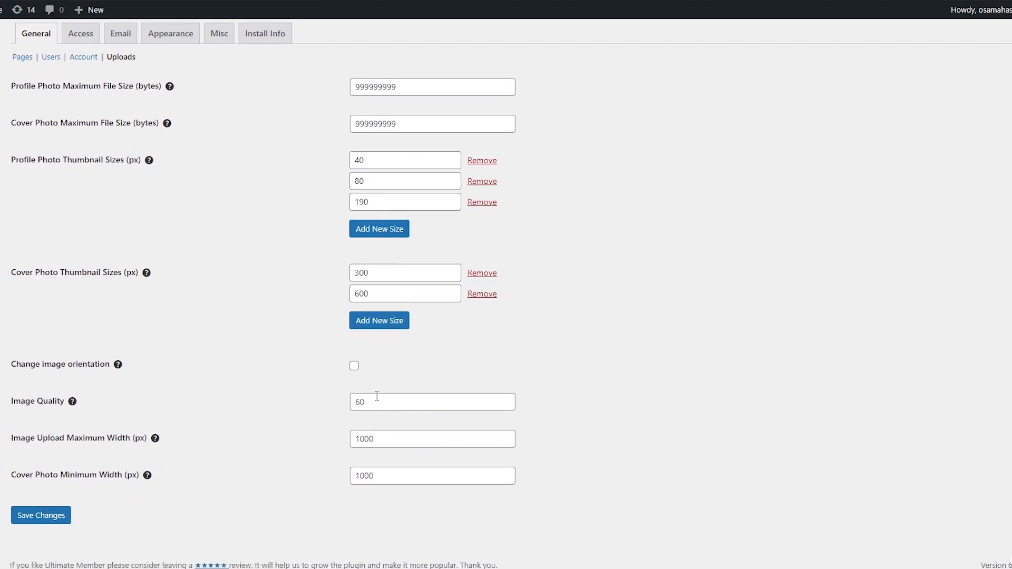
scroll(377, 397, "up", 1)
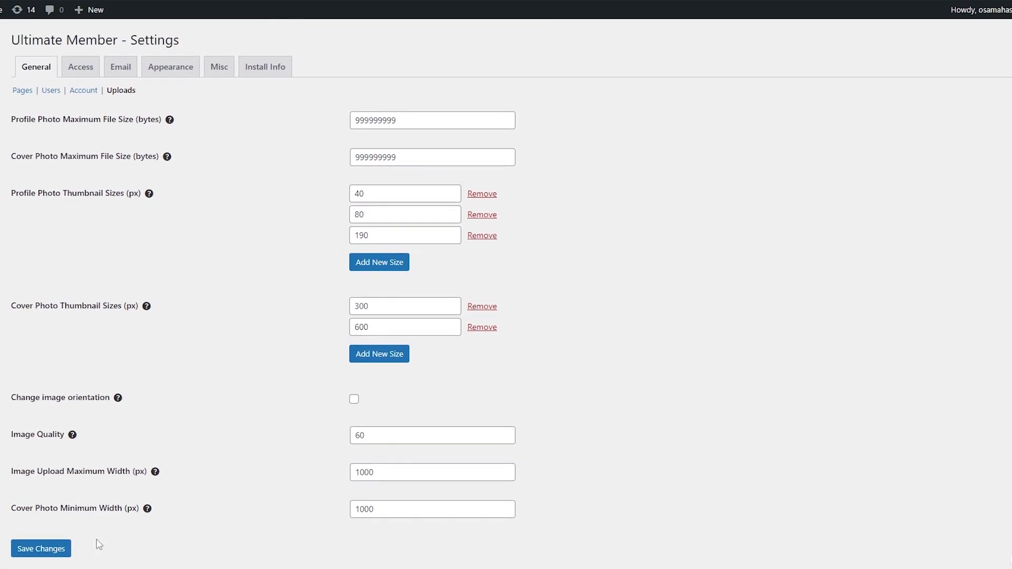
left_click(41, 549)
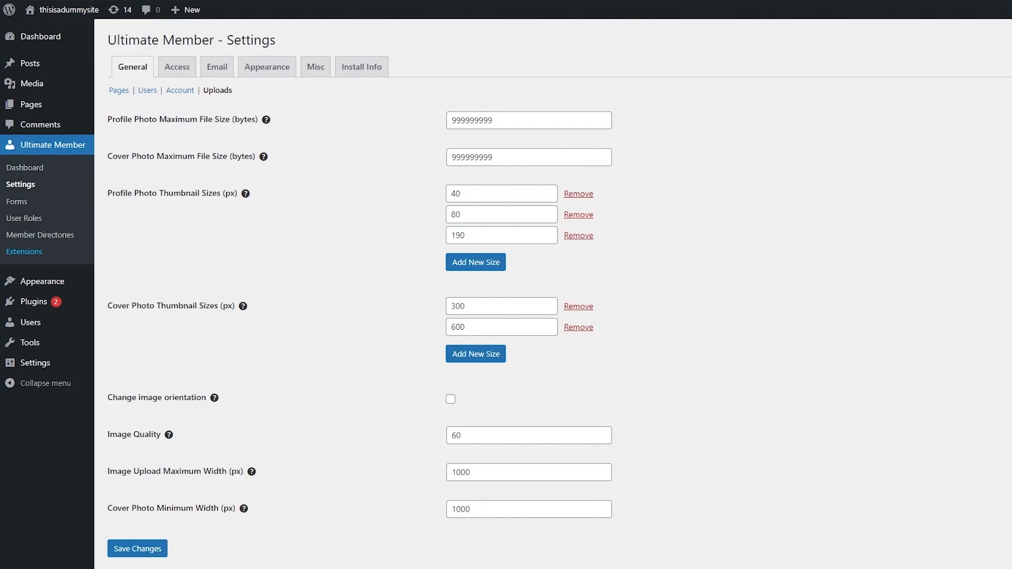
Step: Open the Default Registration form for editing and look through the fields that can be added to it
left_click(27, 204)
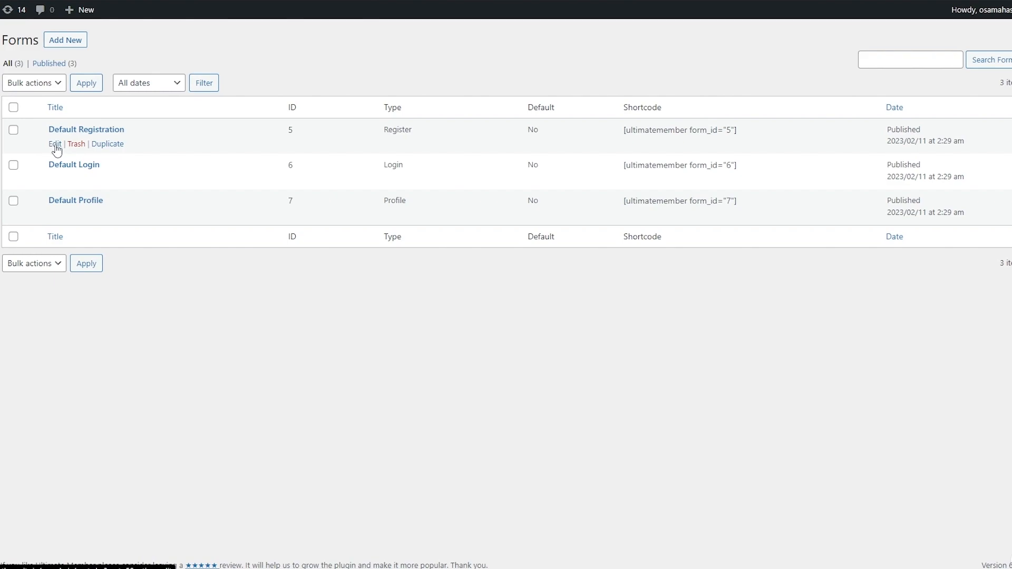
left_click(56, 142)
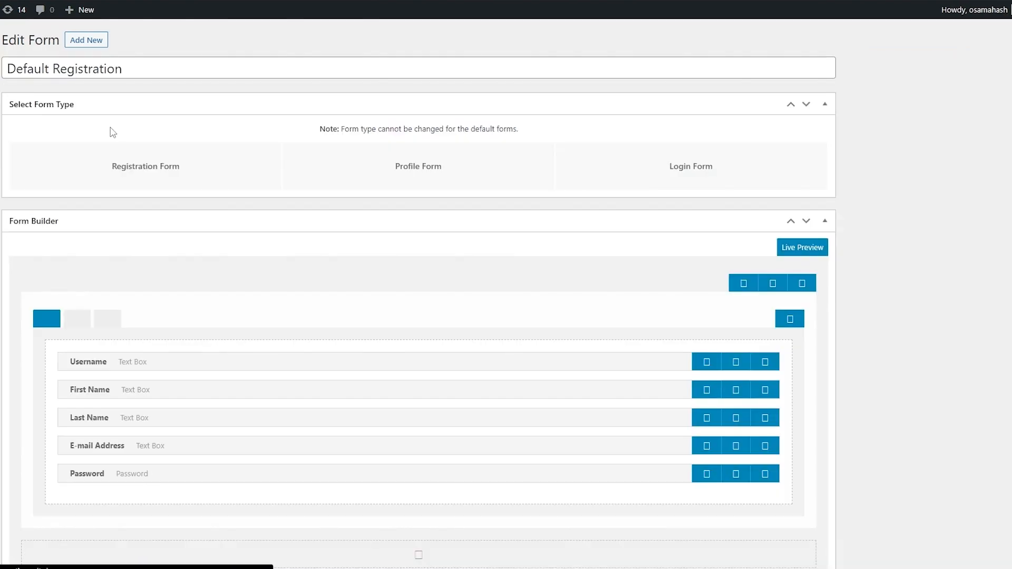
scroll(284, 224, "down", 1)
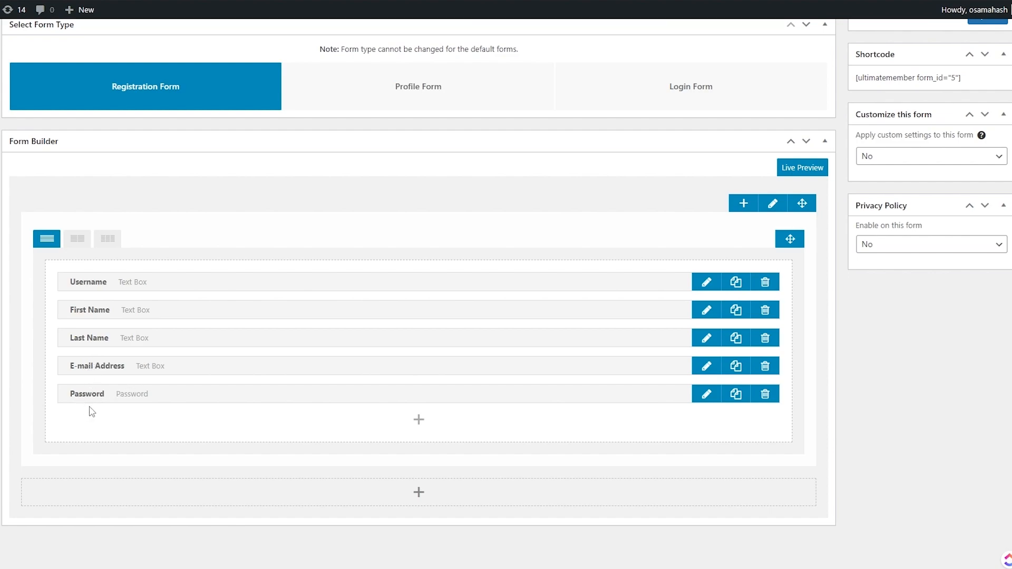
left_click(419, 421)
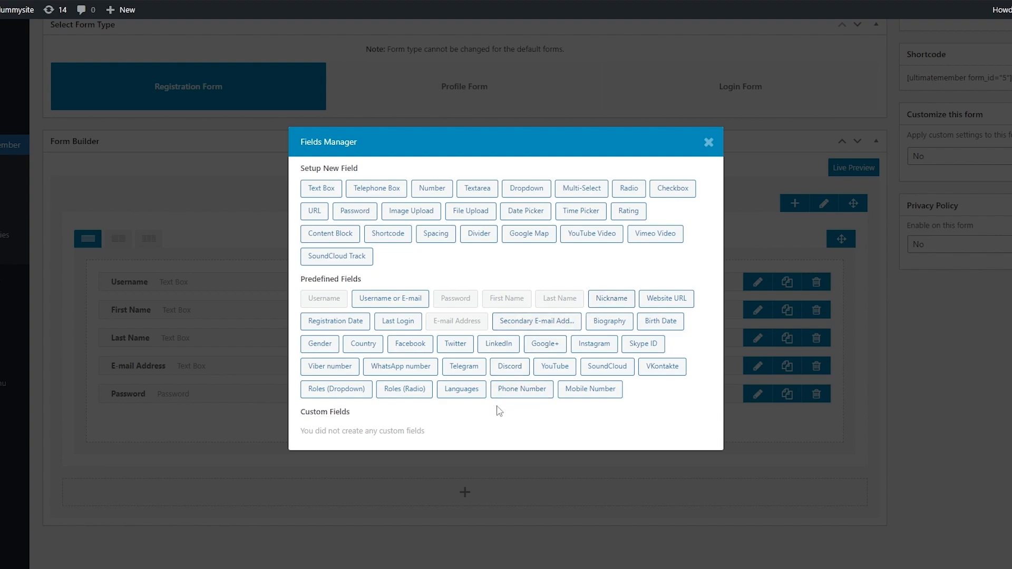
left_click(707, 143)
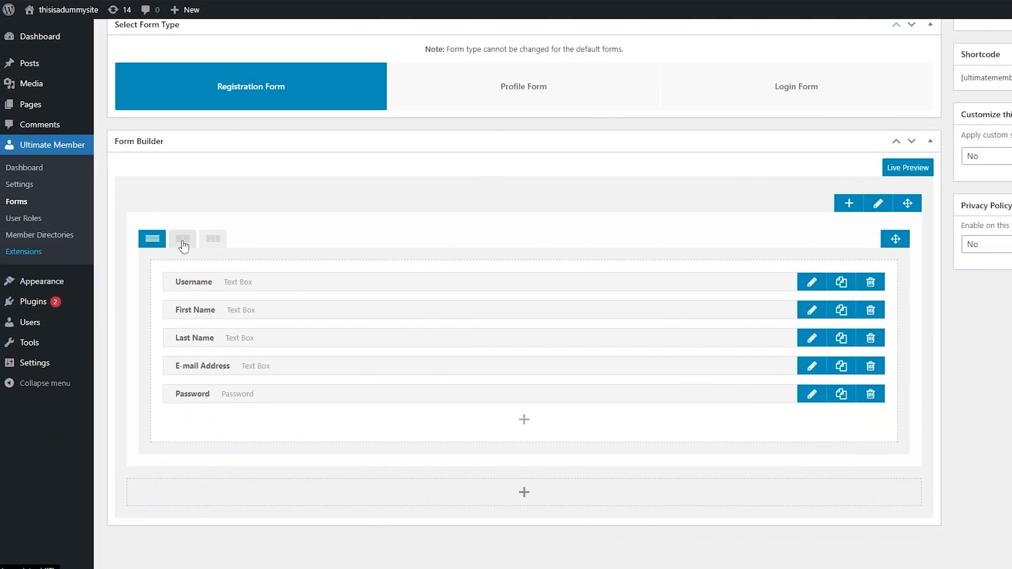
Step: Try the one-, two- and three-column layouts for the registration form's field row, ending on two columns
left_click(182, 241)
left_click(212, 241)
left_click(182, 241)
left_click(154, 240)
left_click(183, 241)
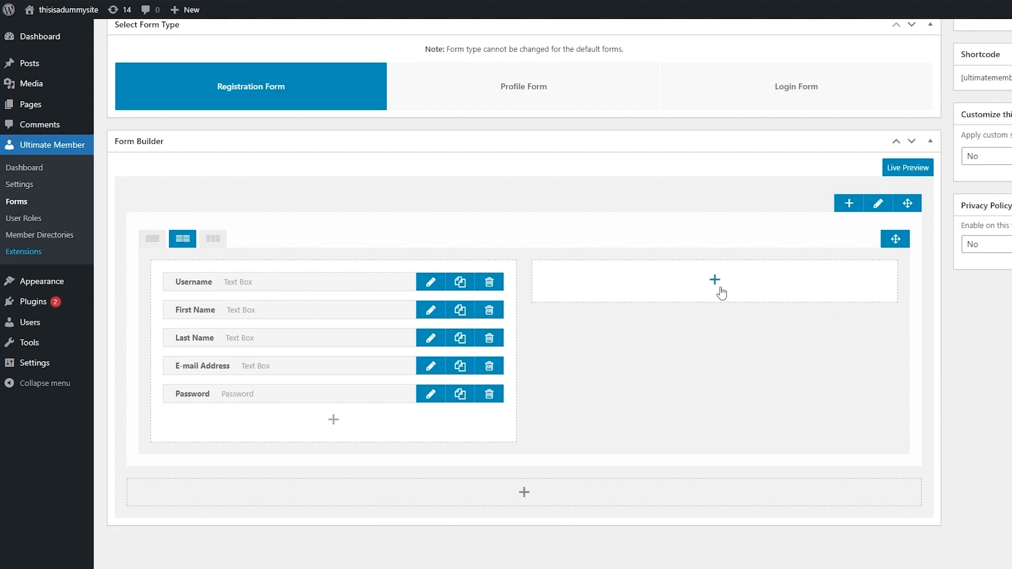
left_click(212, 240)
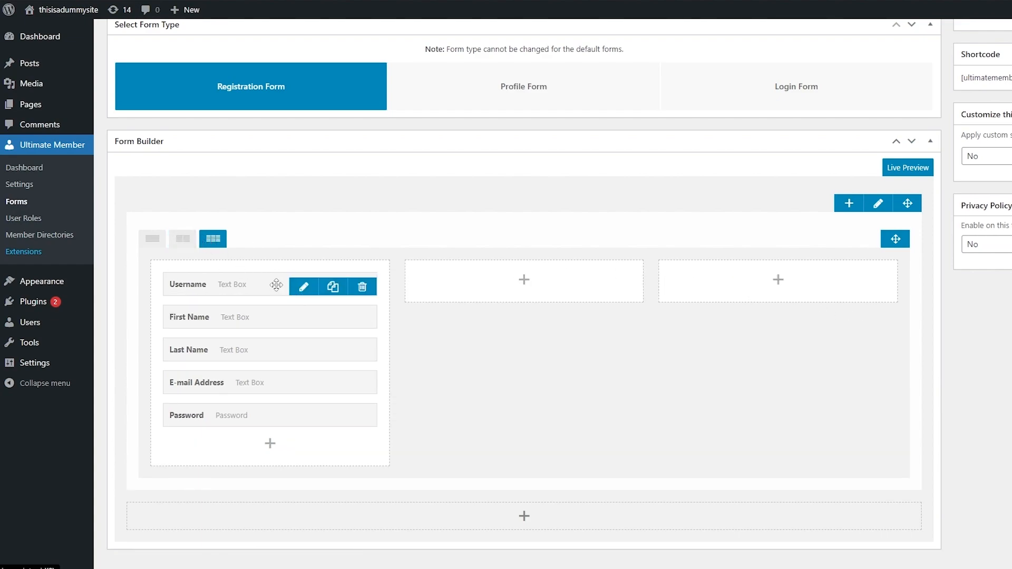
left_click(183, 238)
Step: Check the fields available for the second column, and set the registration form's row back to a single column
left_click(714, 281)
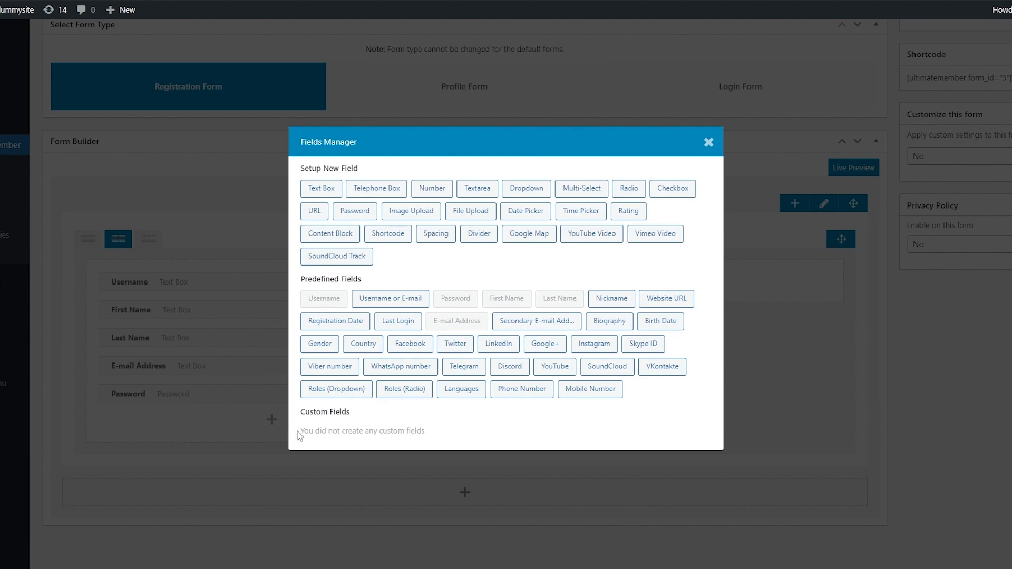
left_click(709, 142)
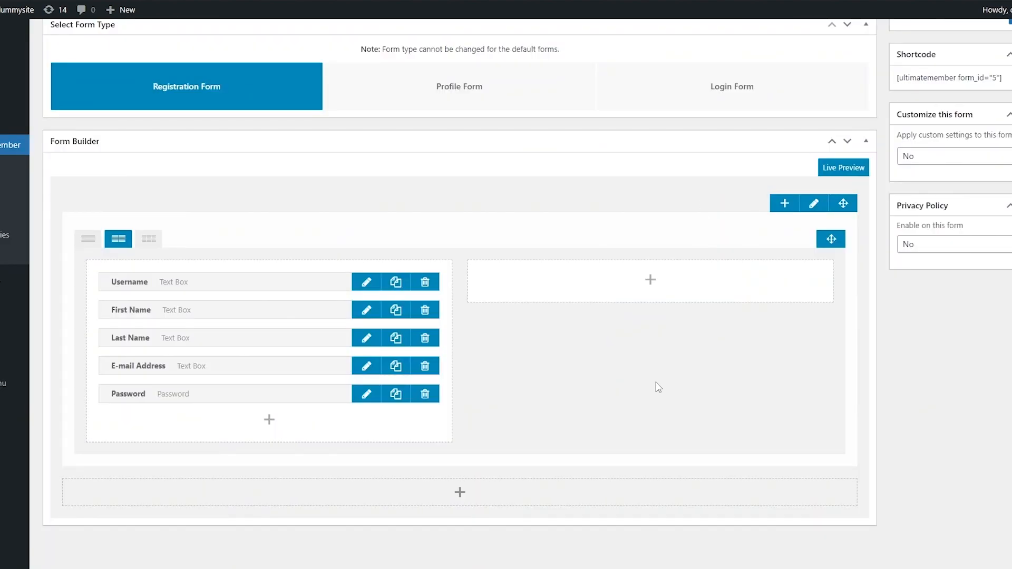
scroll(659, 388, "up", 2)
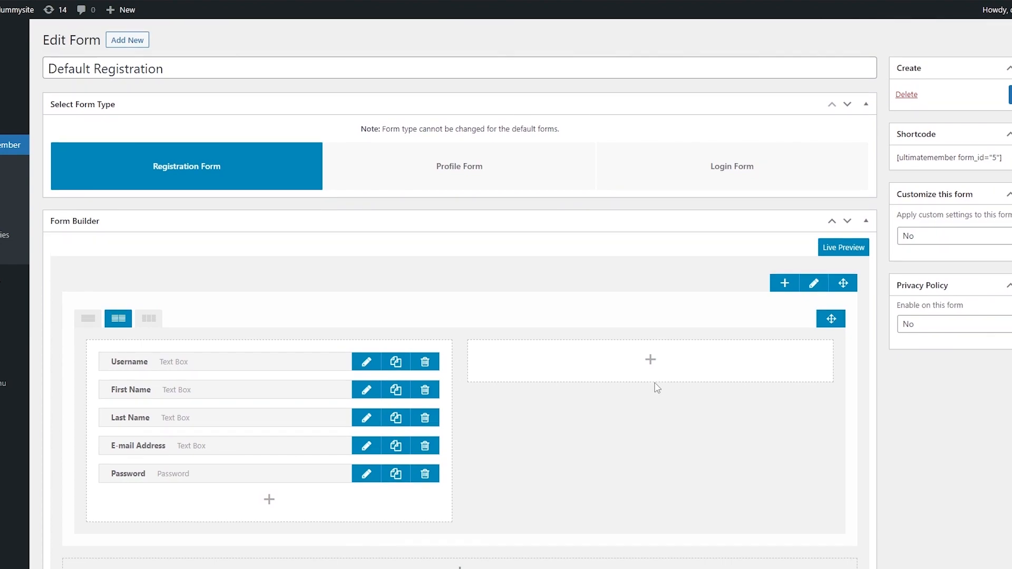
scroll(658, 387, "down", 1)
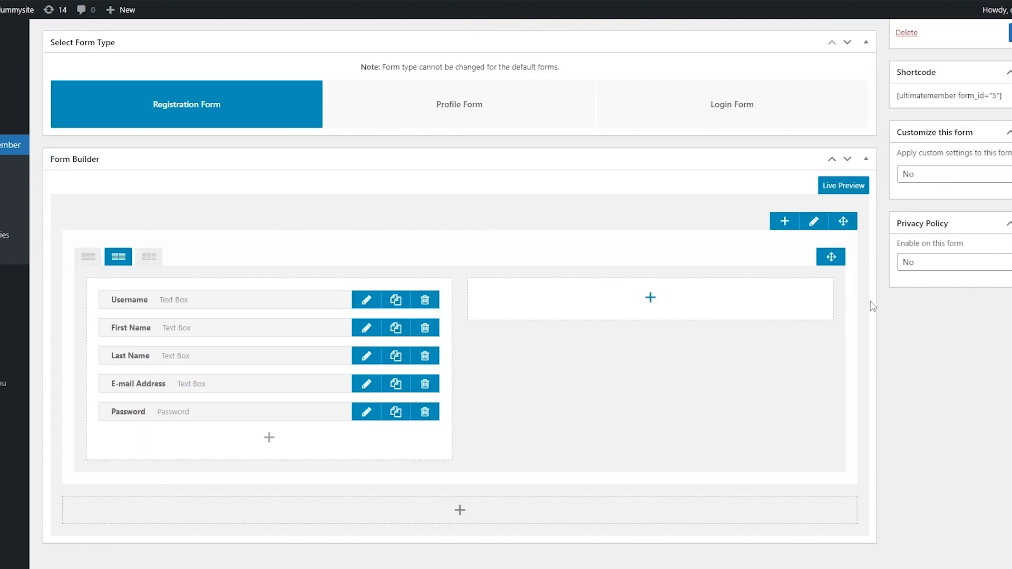
left_click(90, 259)
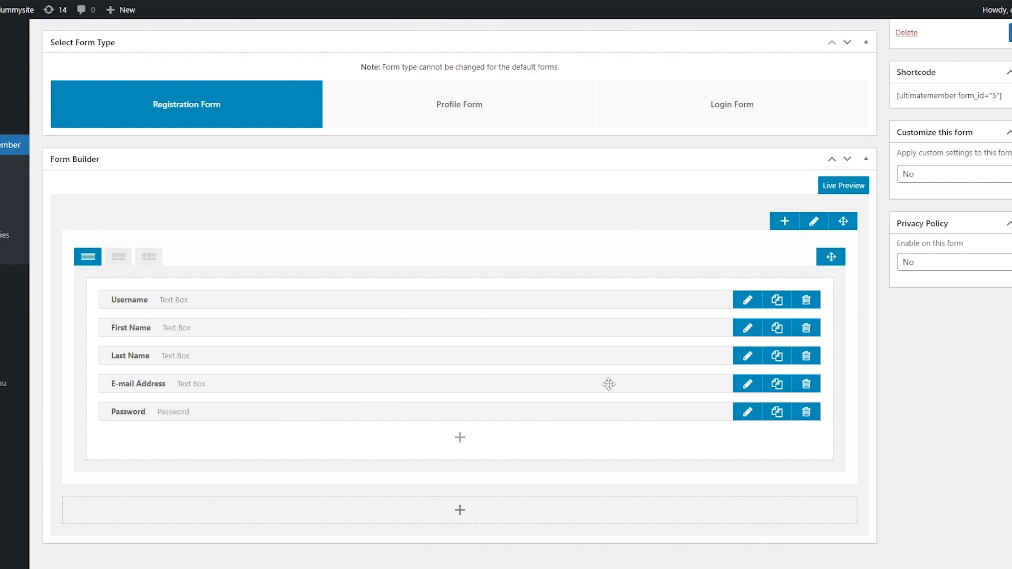
Step: Review the Default Registration form's fields and form types, and save the form
scroll(609, 383, "down", 1)
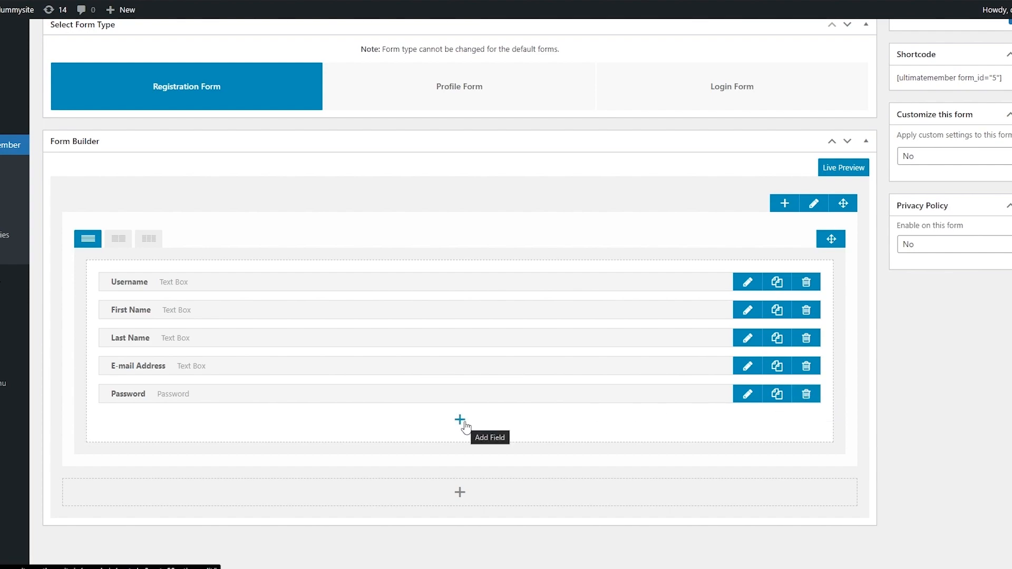
scroll(462, 425, "up", 1)
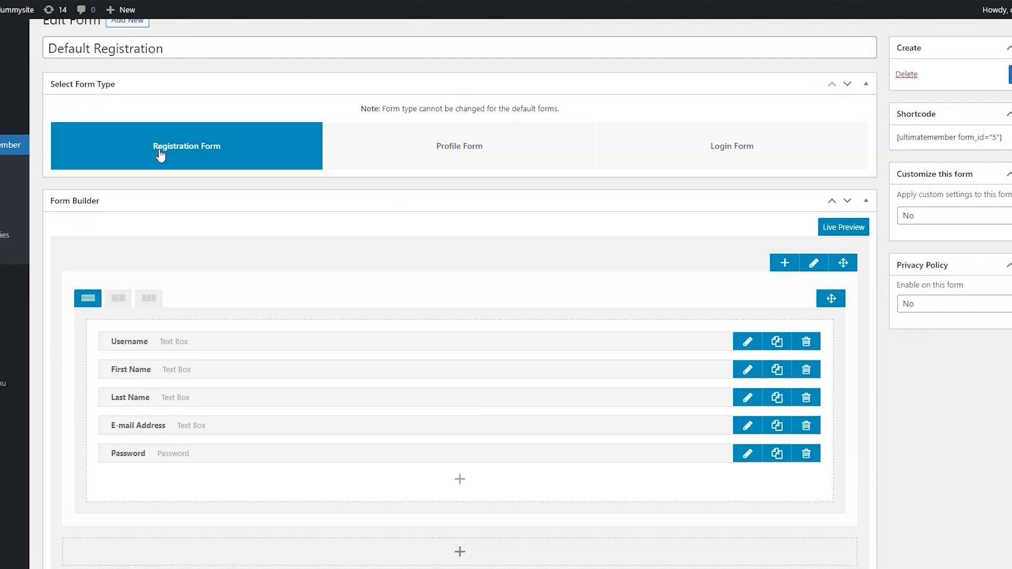
left_click(463, 148)
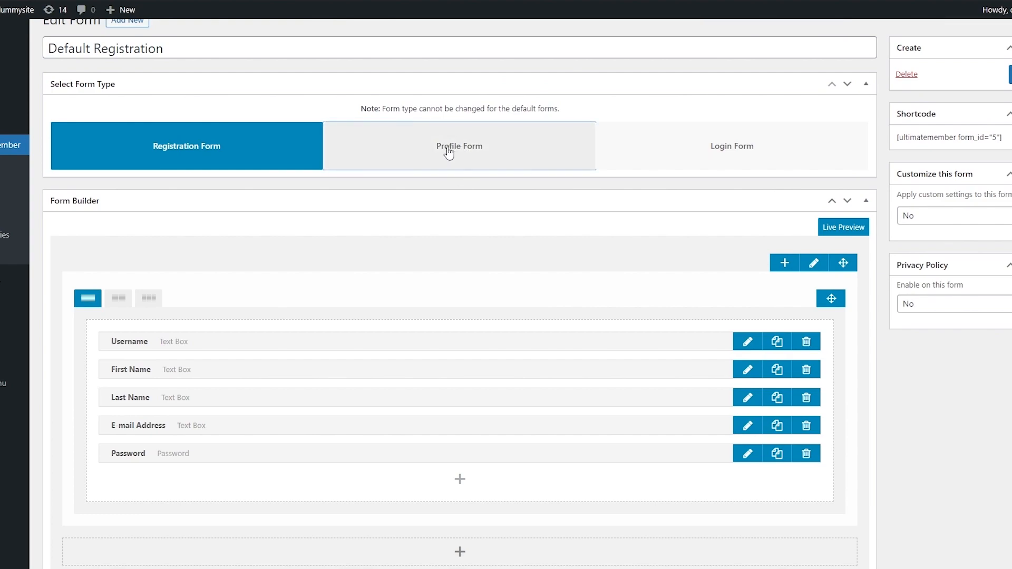
scroll(579, 179, "up", 1)
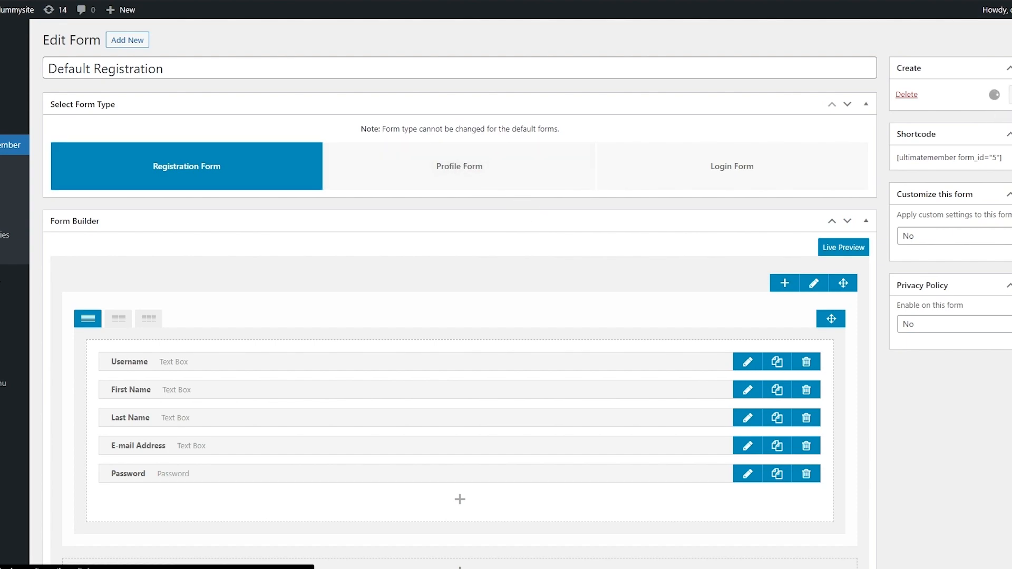
scroll(219, 367, "down", 1)
scroll(840, 237, "up", 2)
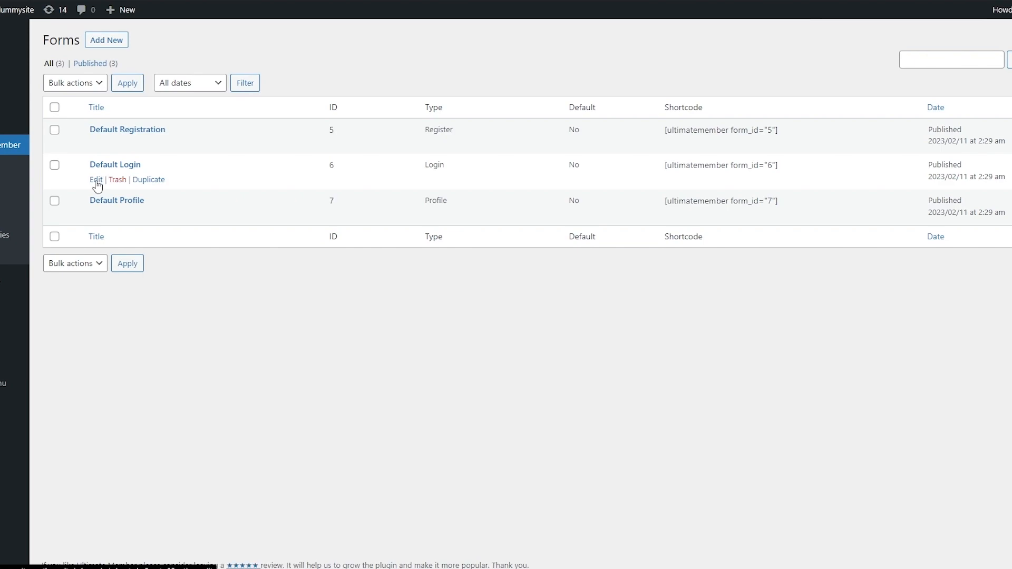
Step: Open the Default Login form for editing and try its three- and two-column row layouts, ending on a single column
left_click(96, 180)
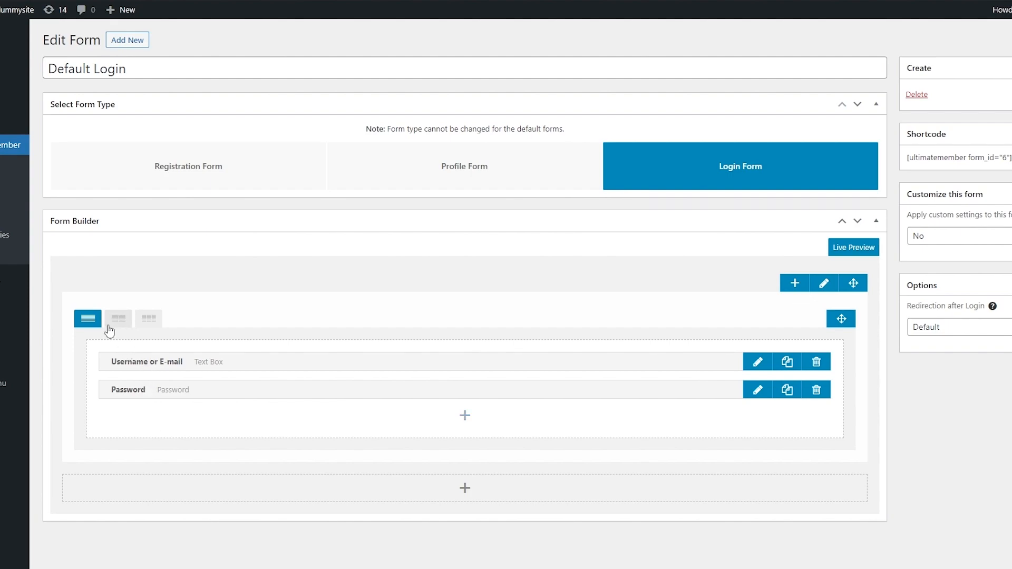
left_click(147, 320)
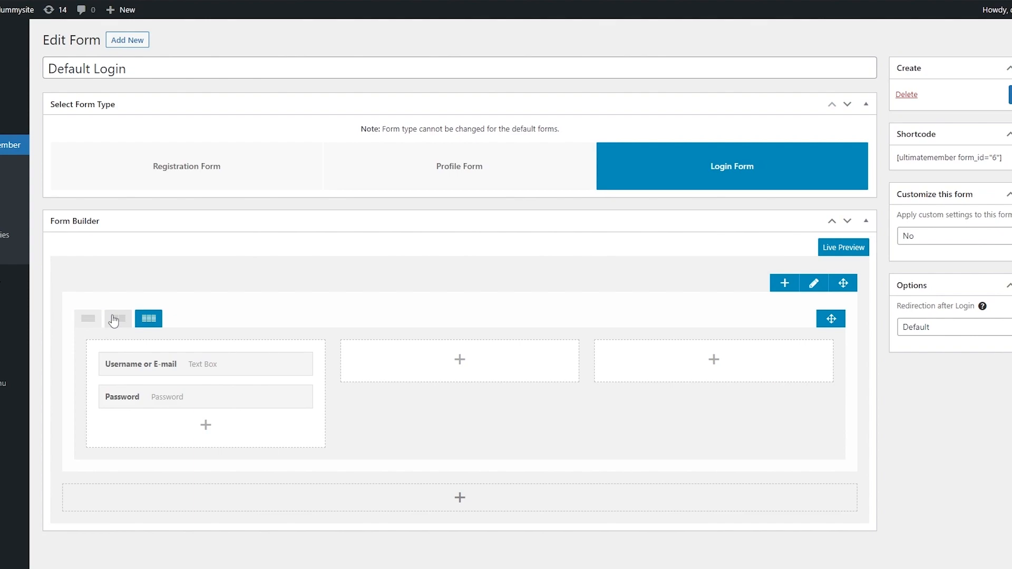
left_click(118, 320)
left_click(88, 319)
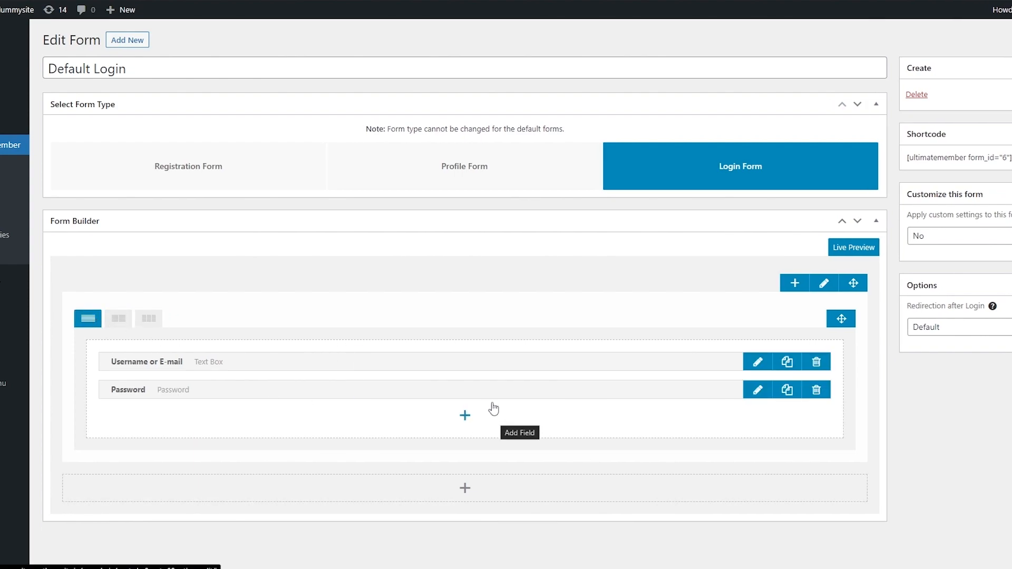
Step: Replace the login form's Username or E-mail field with the predefined Username field, placed above Password, and update the form
left_click(464, 416)
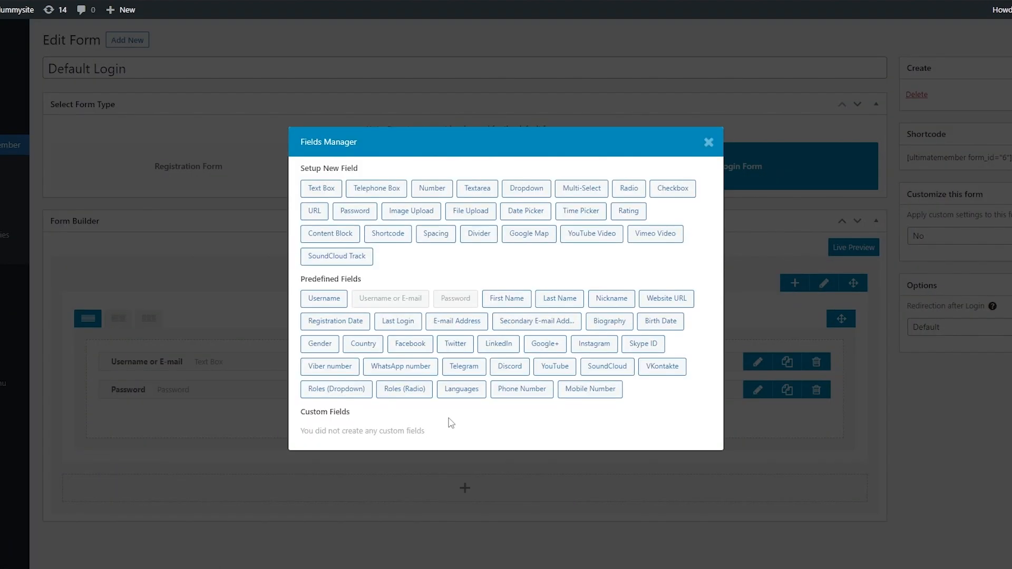
right_click(343, 300)
left_click(322, 300)
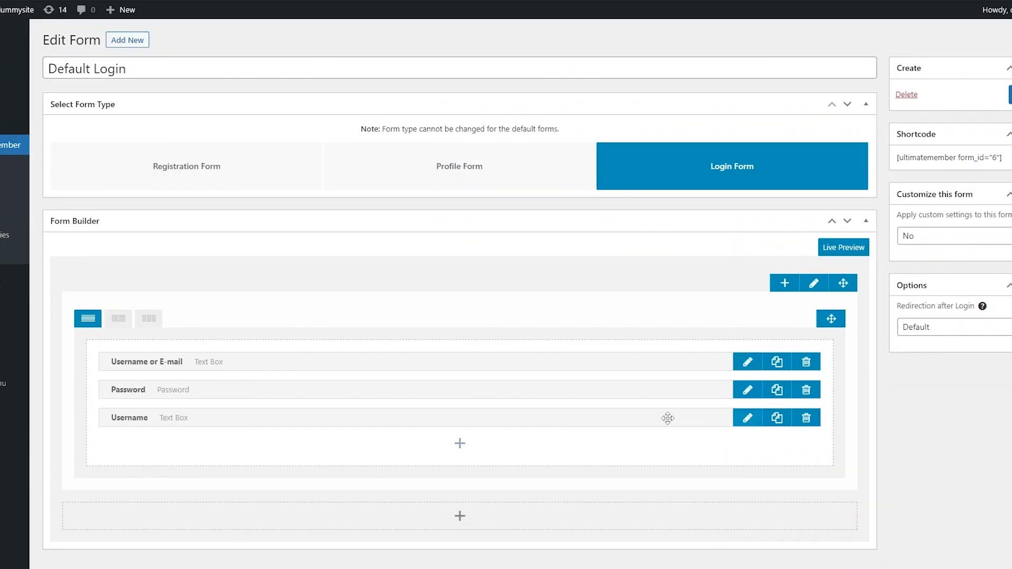
left_click_drag(456, 421, 457, 366)
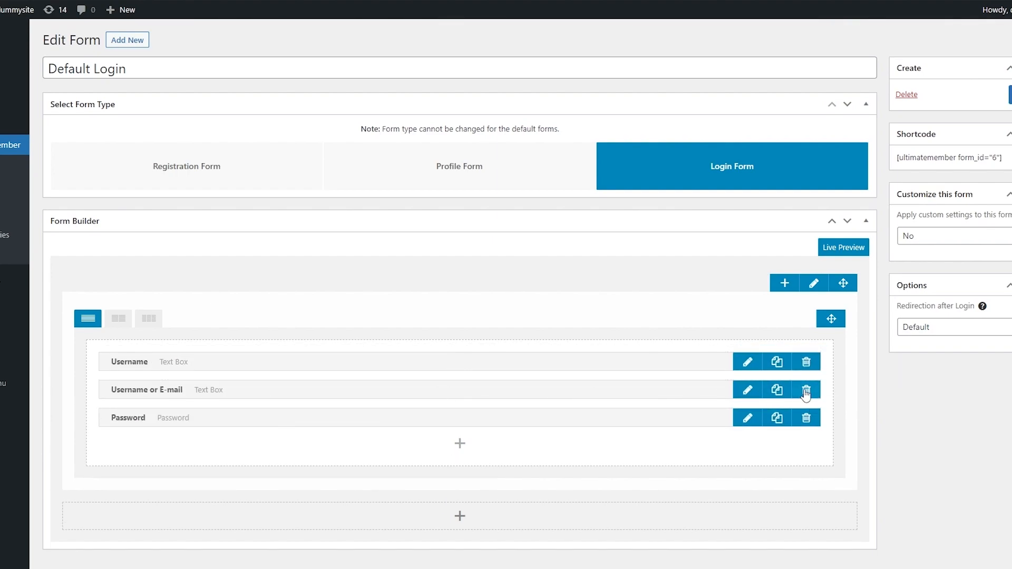
left_click(804, 391)
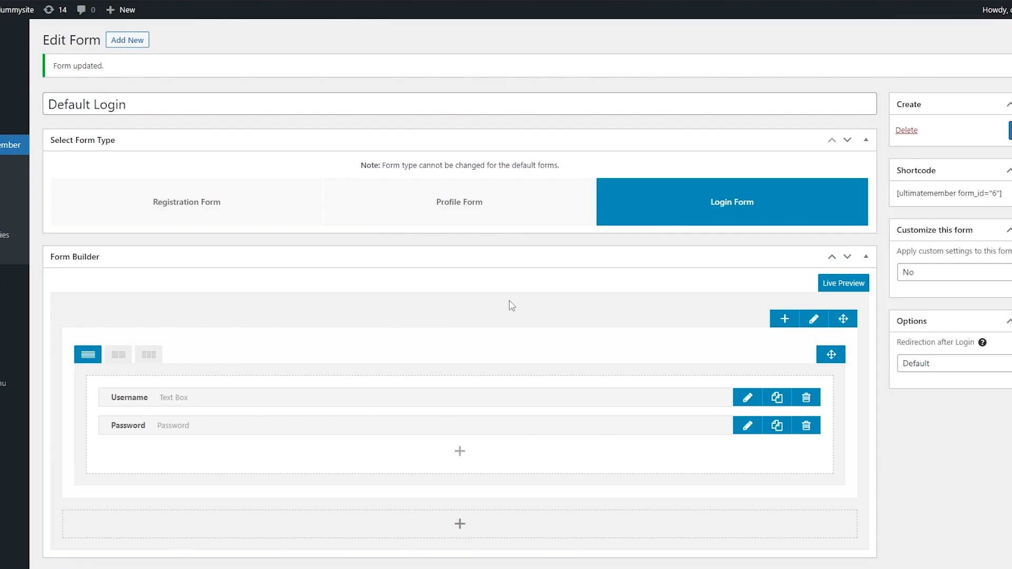
scroll(219, 153, "up", 1)
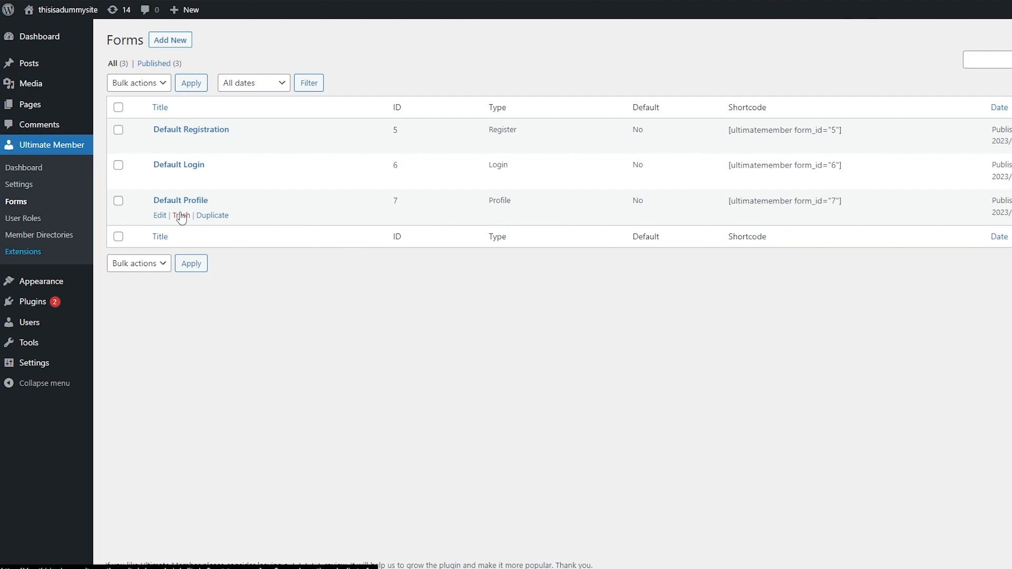
Step: Open the Default Profile form for editing and add the predefined Username, First Name and Last Name fields
left_click(159, 216)
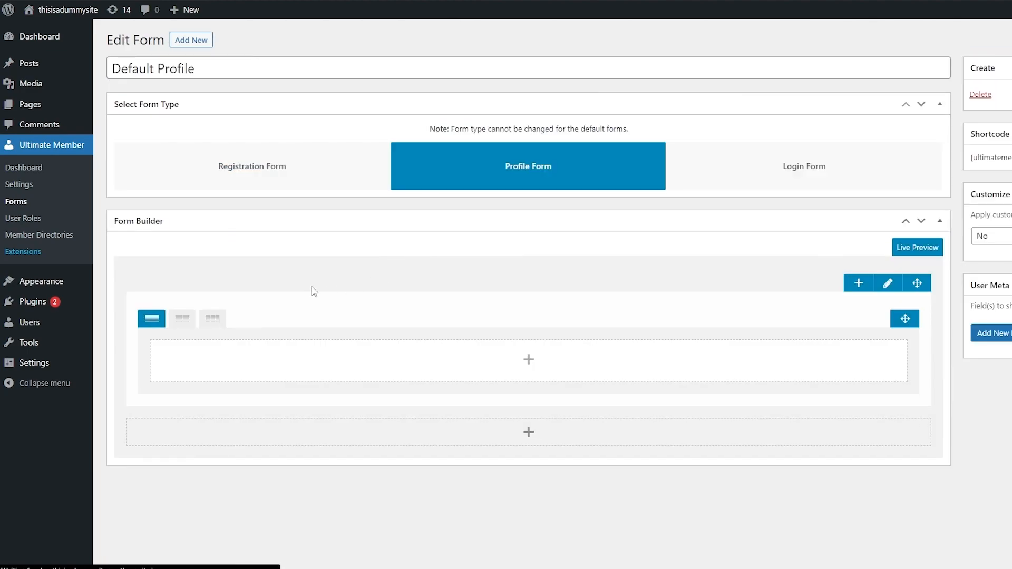
left_click(528, 359)
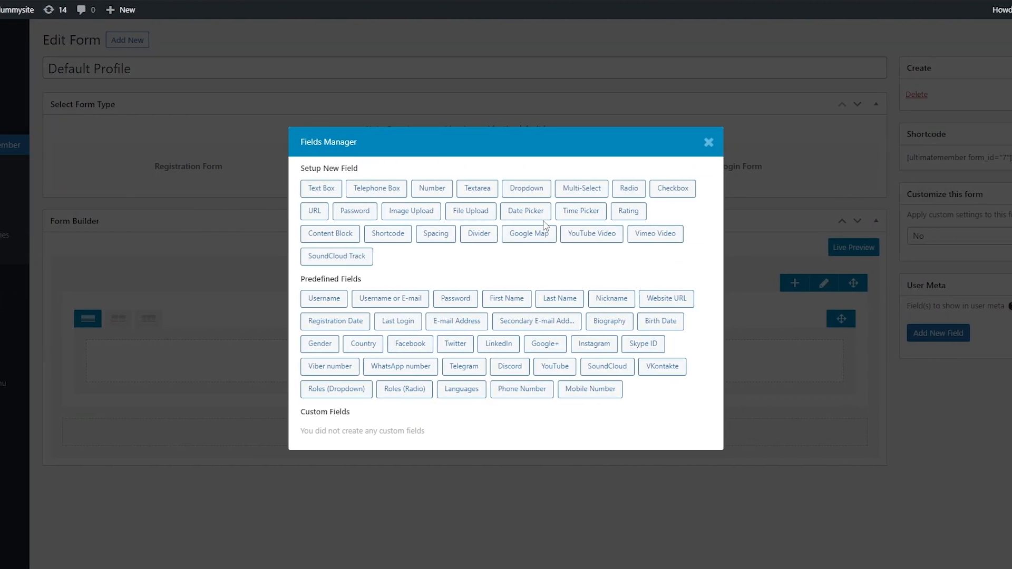
left_click(332, 300)
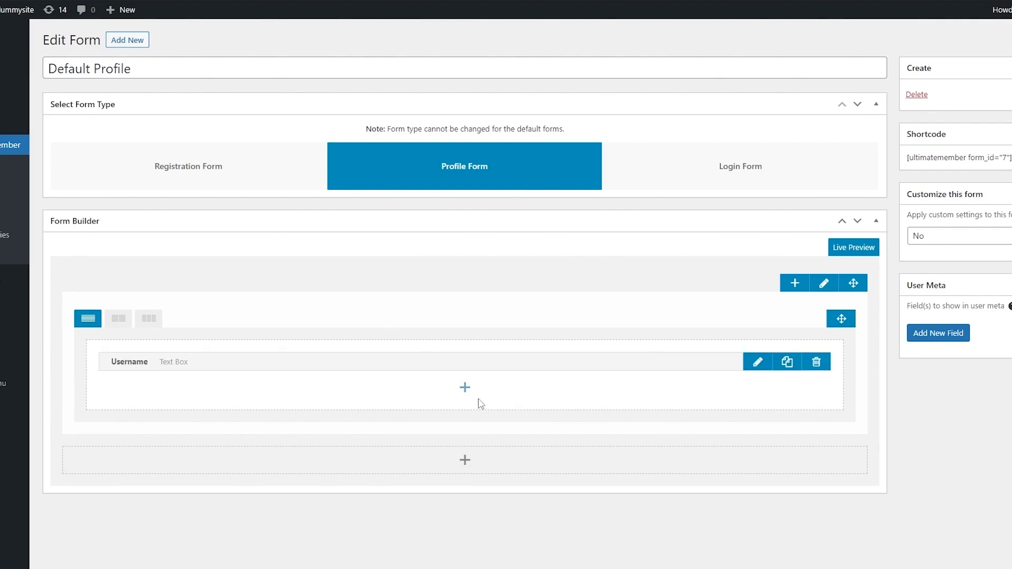
left_click(463, 386)
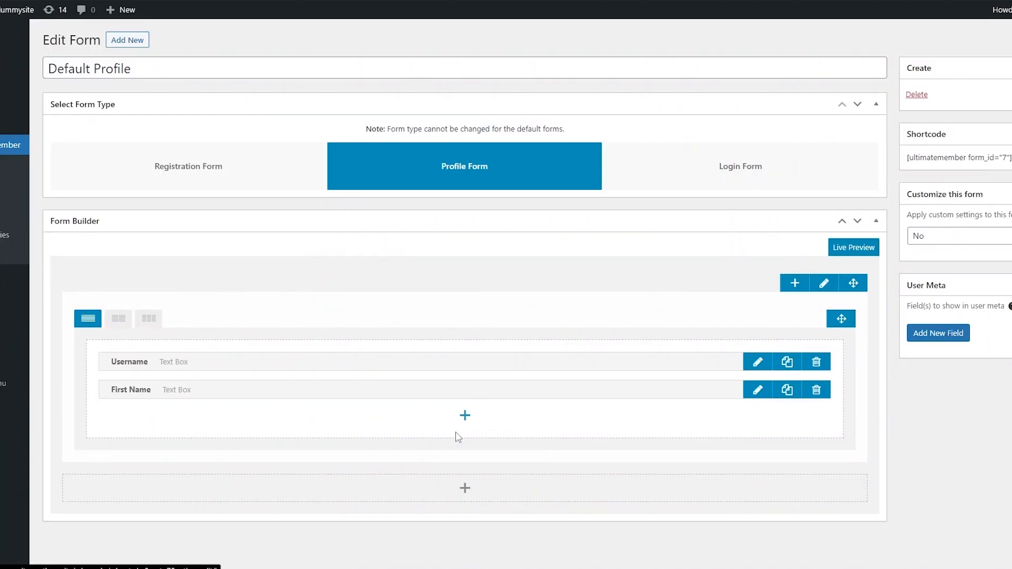
left_click(463, 419)
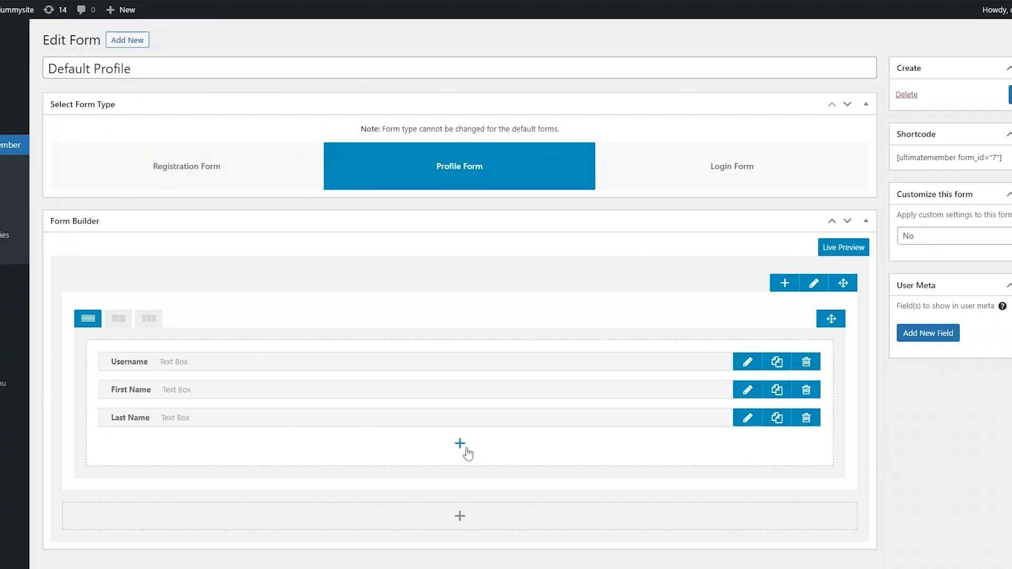
Step: Add the predefined E-mail Address and Mobile Number fields below Last Name on the profile form
left_click(466, 446)
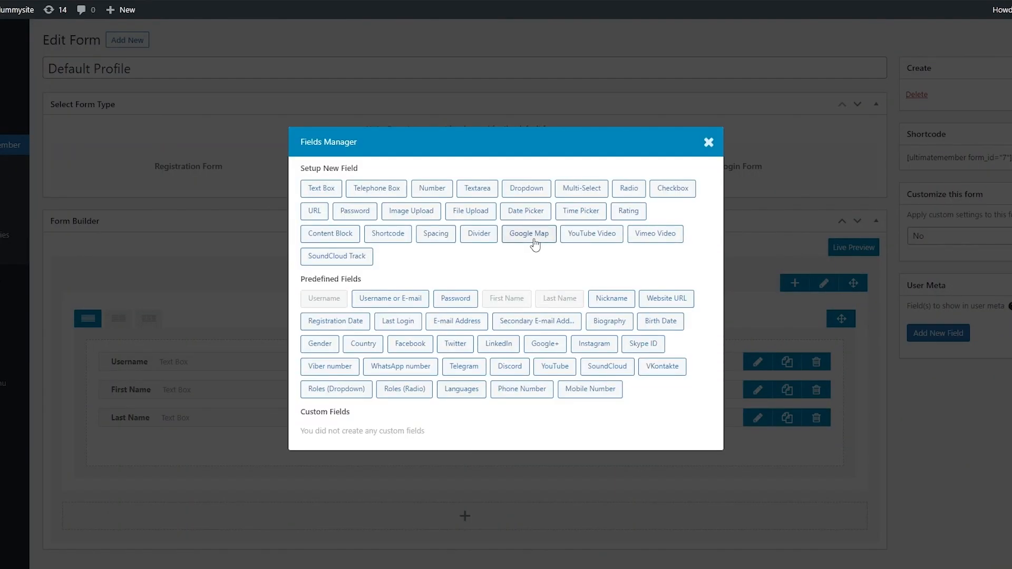
left_click(451, 324)
left_click(462, 453)
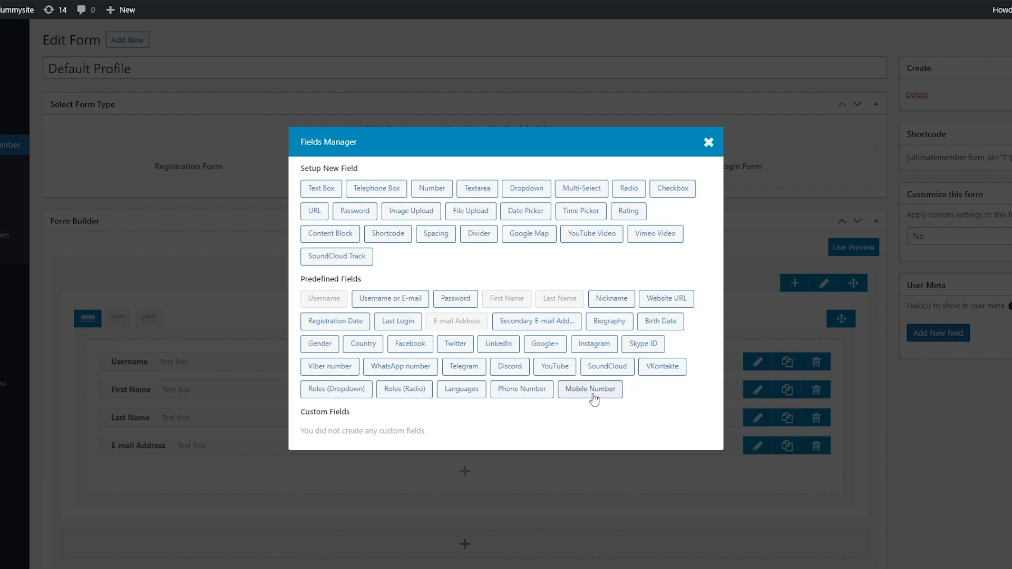
left_click(591, 390)
scroll(554, 396, "down", 1)
Step: Set up a new password-type field with title, label and meta key "Password" and placeholder "please enter in the password"
left_click(462, 451)
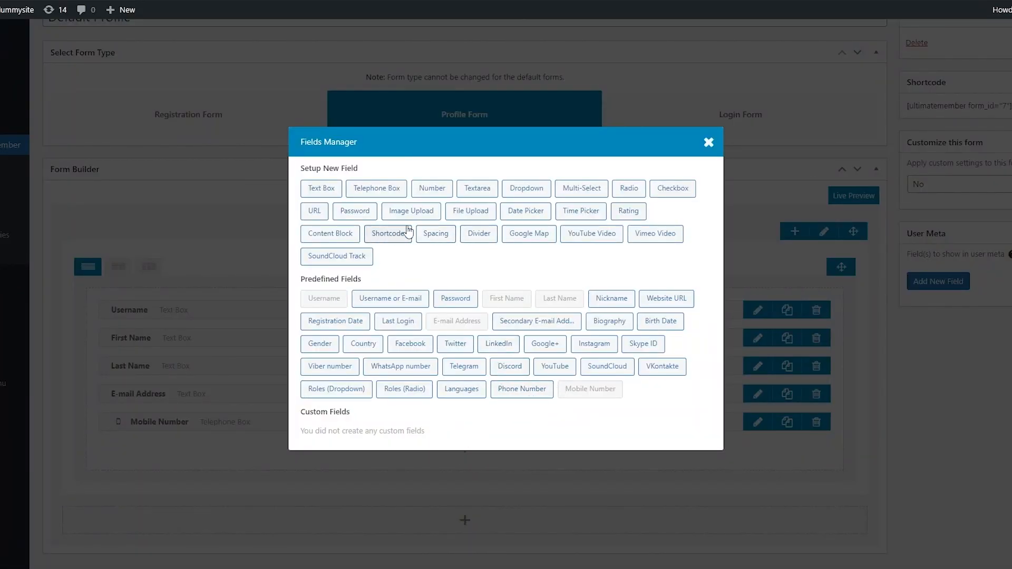
left_click(355, 210)
left_click(339, 164)
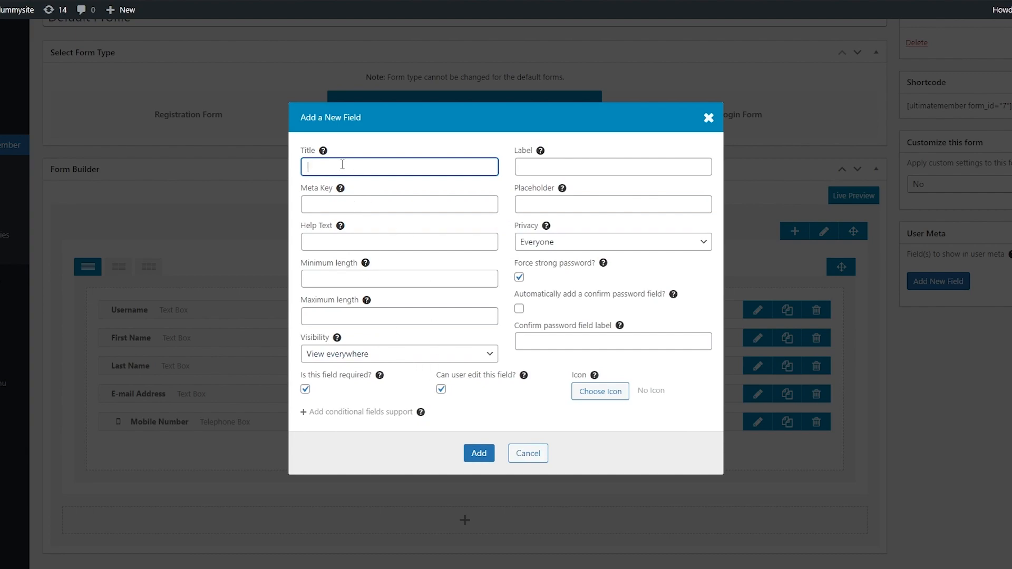
type("Password")
left_click(609, 169)
type("Password")
left_click(340, 204)
type("Password")
left_click(562, 209)
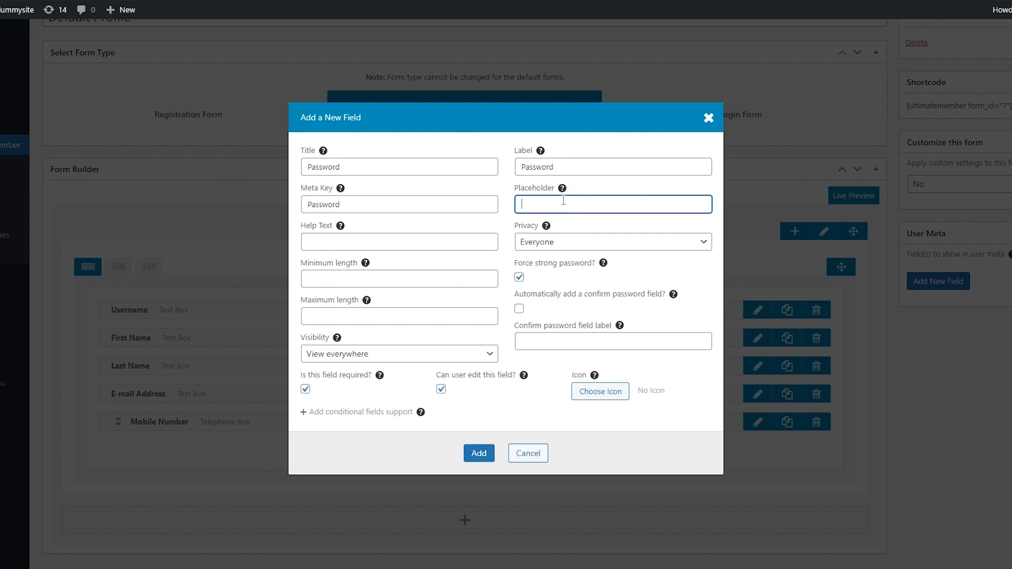
mouse_move(563, 190)
type("ssword")
Step: Leave the password field's help text empty and set its minimum length to 8 and maximum length to 30
left_click(494, 241)
mouse_move(341, 228)
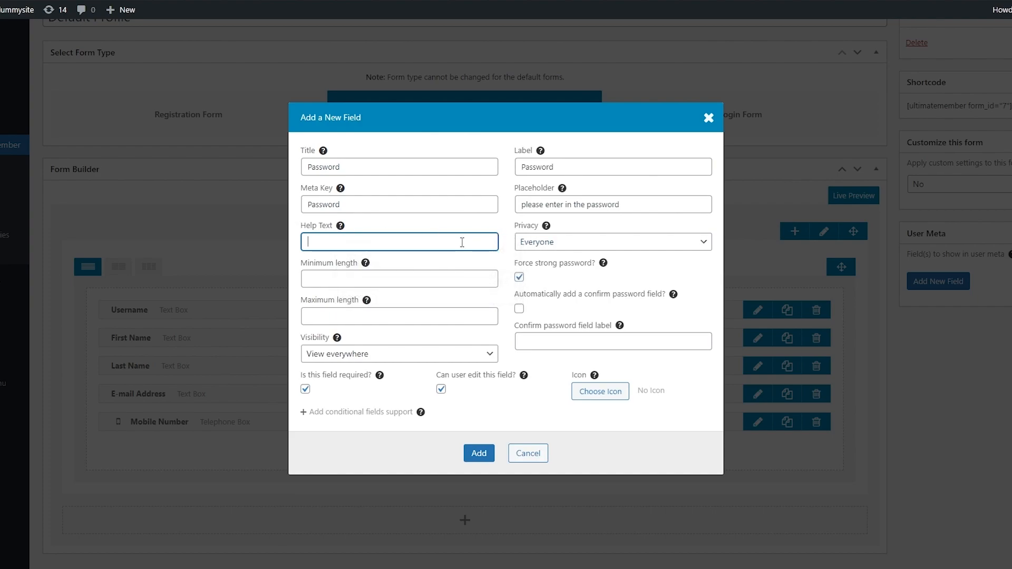
left_click(437, 281)
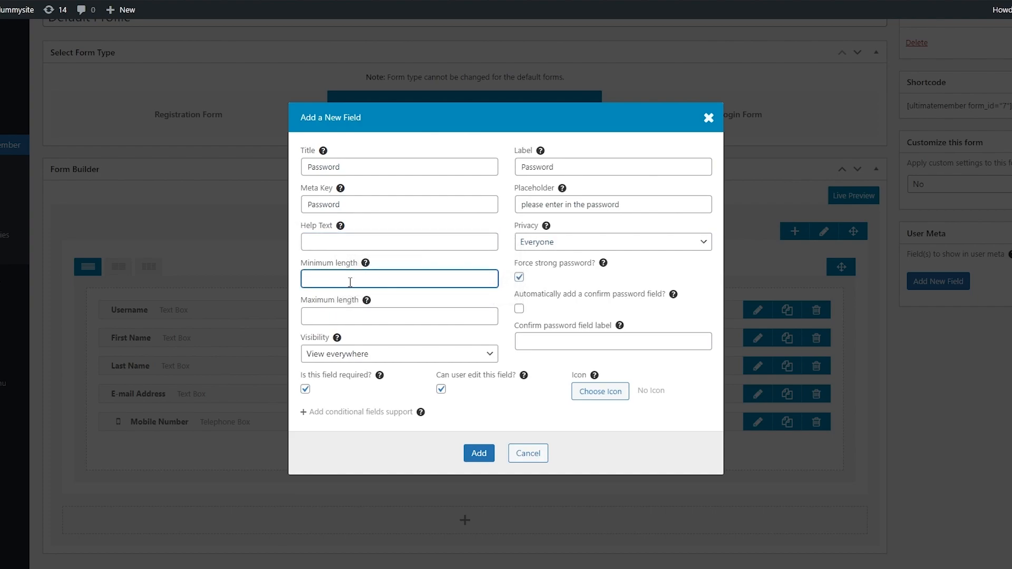
left_click(389, 316)
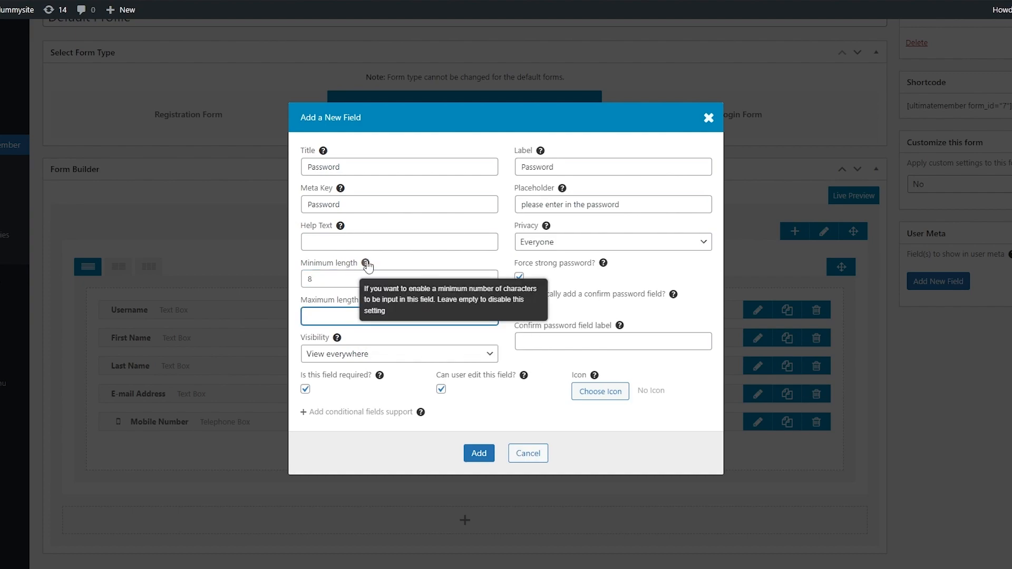
left_click(360, 279)
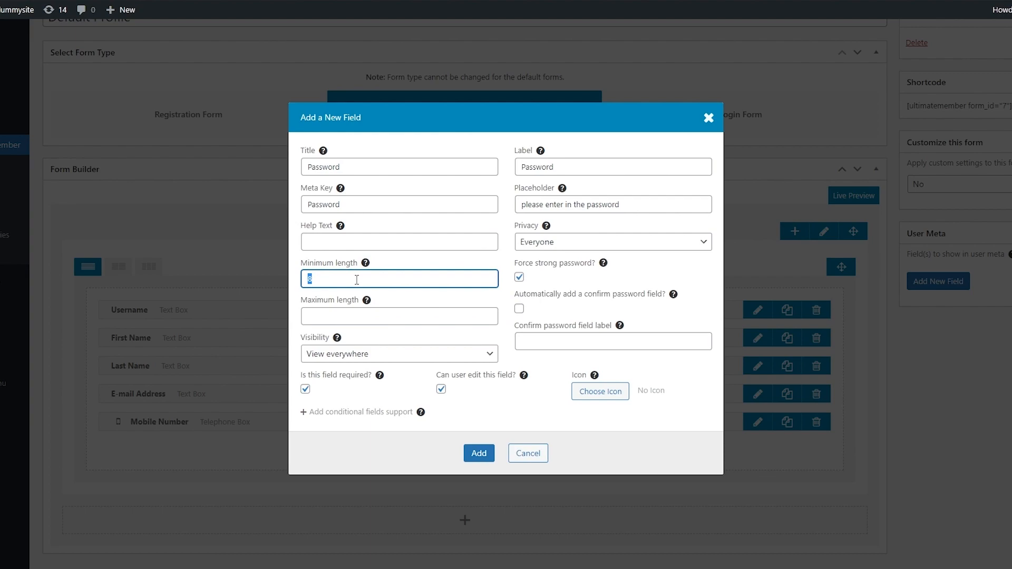
left_click(355, 315)
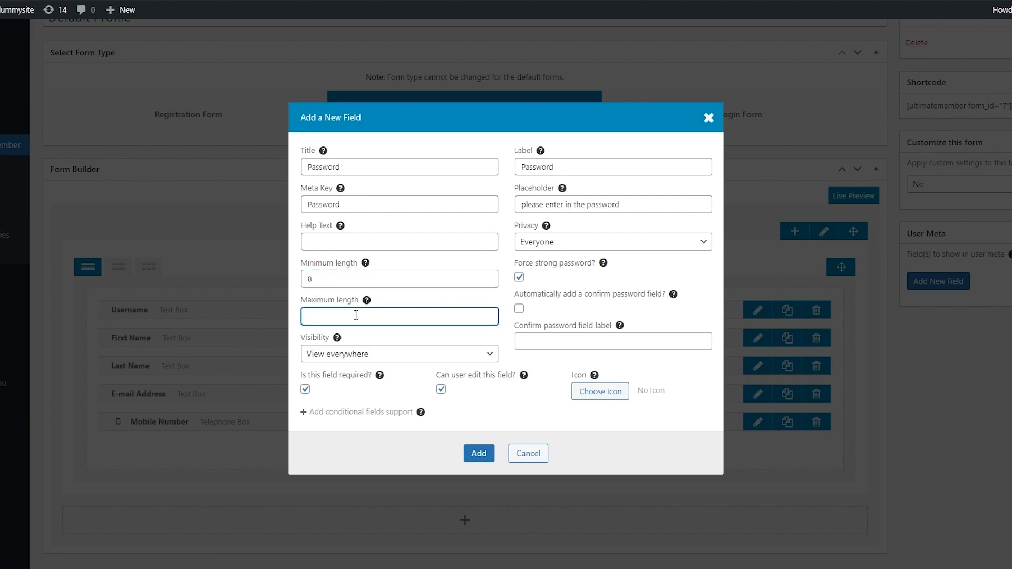
left_click(548, 277)
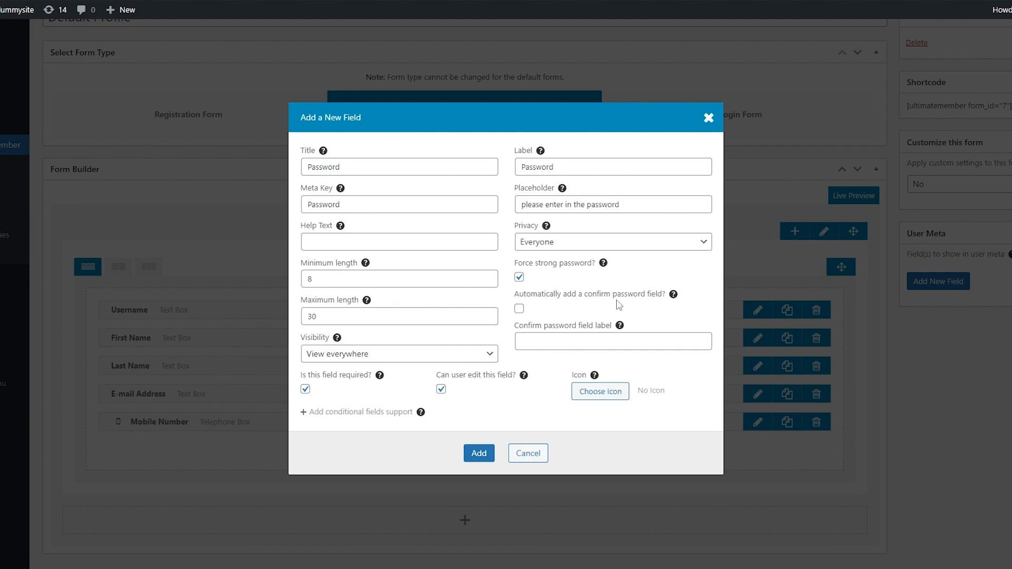
Step: Enable the automatic confirm password field with the label "please confirm you password", and keep the visibility at View everywhere
left_click(519, 309)
left_click(549, 345)
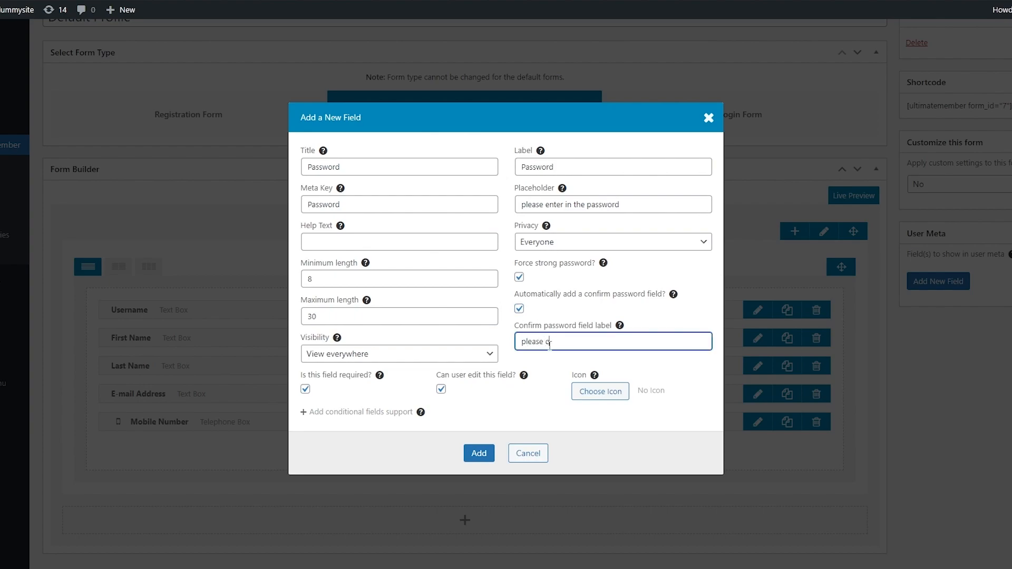
type("firm you password")
left_click(369, 358)
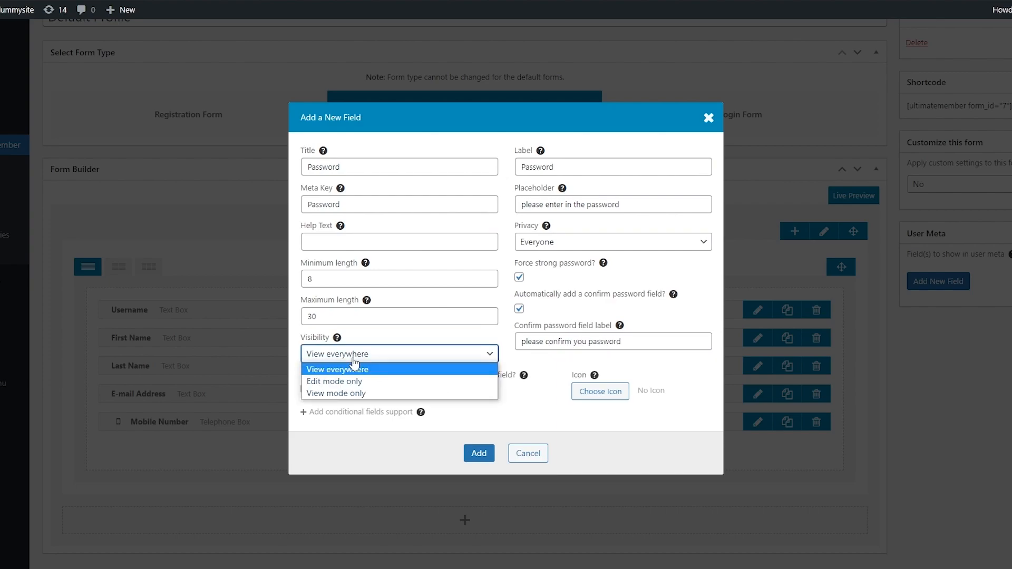
left_click(382, 364)
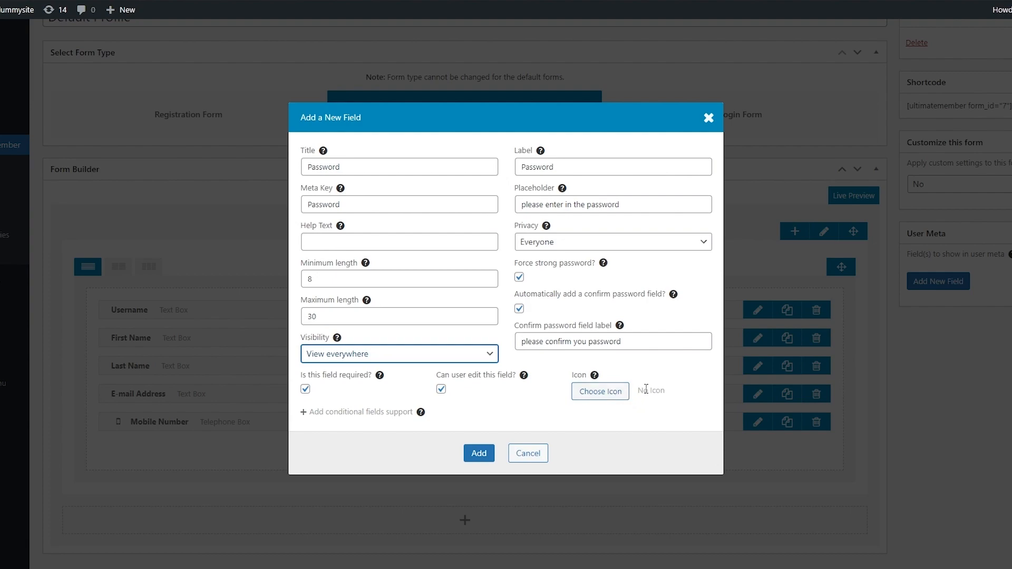
Step: Assign the warning triangle icon to the new password field and add the field to the profile form
left_click(607, 394)
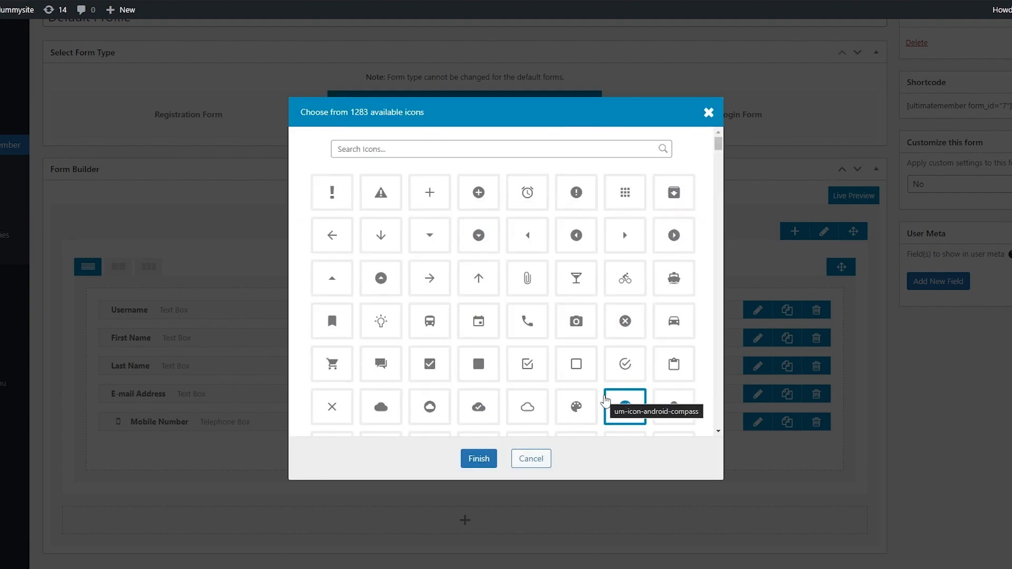
left_click(393, 150)
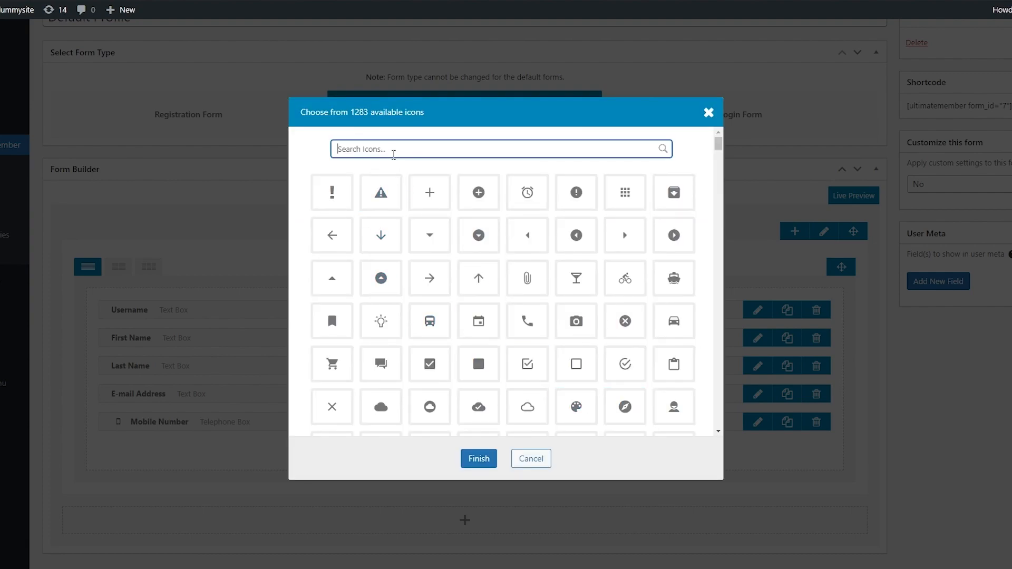
scroll(622, 271, "down", 10)
scroll(614, 300, "up", 10)
left_click(383, 194)
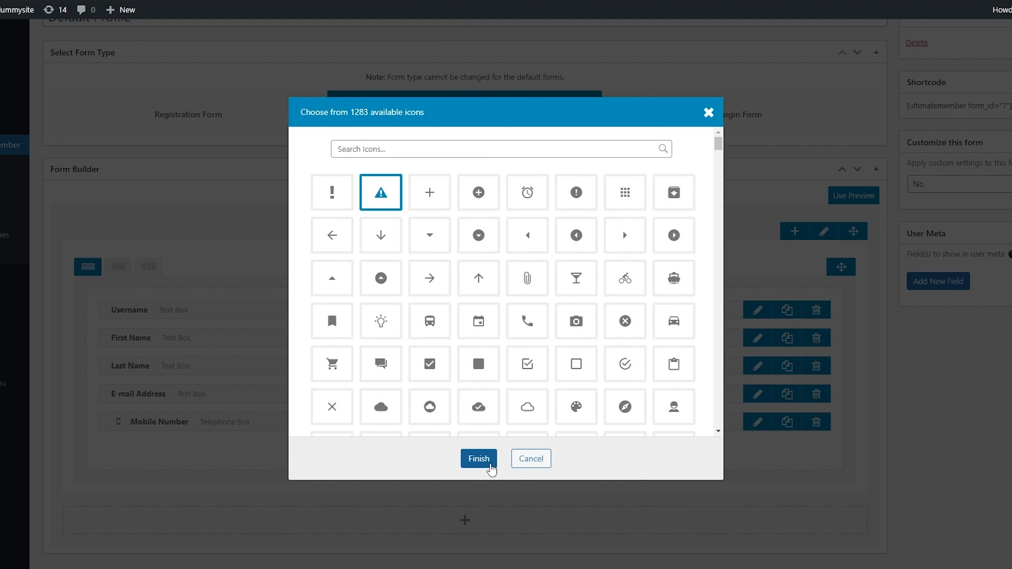
left_click(490, 467)
left_click(480, 464)
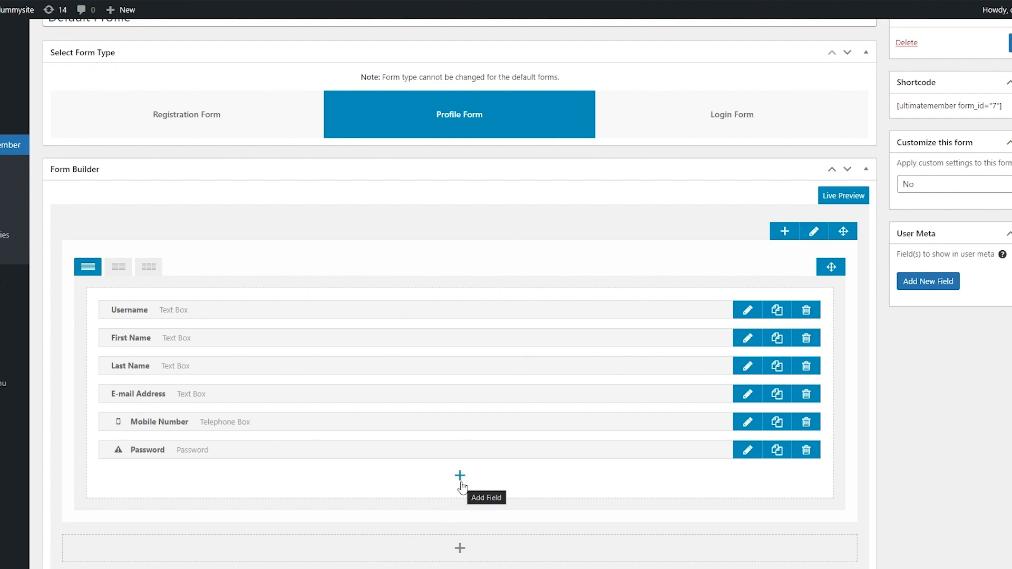
Step: Update the Default Profile form to save its added fields, and review the field list
scroll(891, 313, "up", 1)
scroll(891, 323, "down", 2)
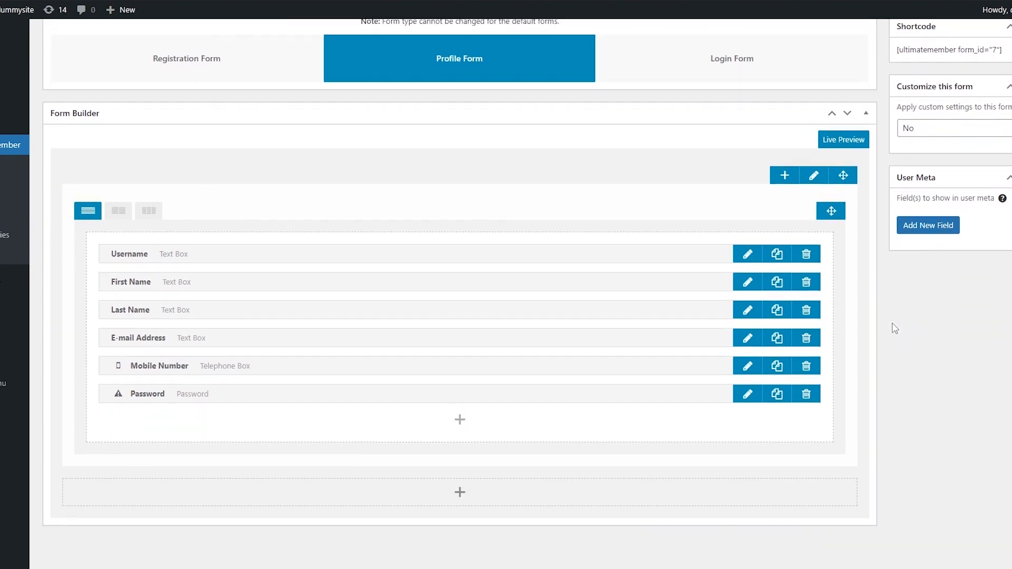
scroll(892, 323, "up", 2)
scroll(79, 383, "down", 2)
scroll(79, 383, "up", 2)
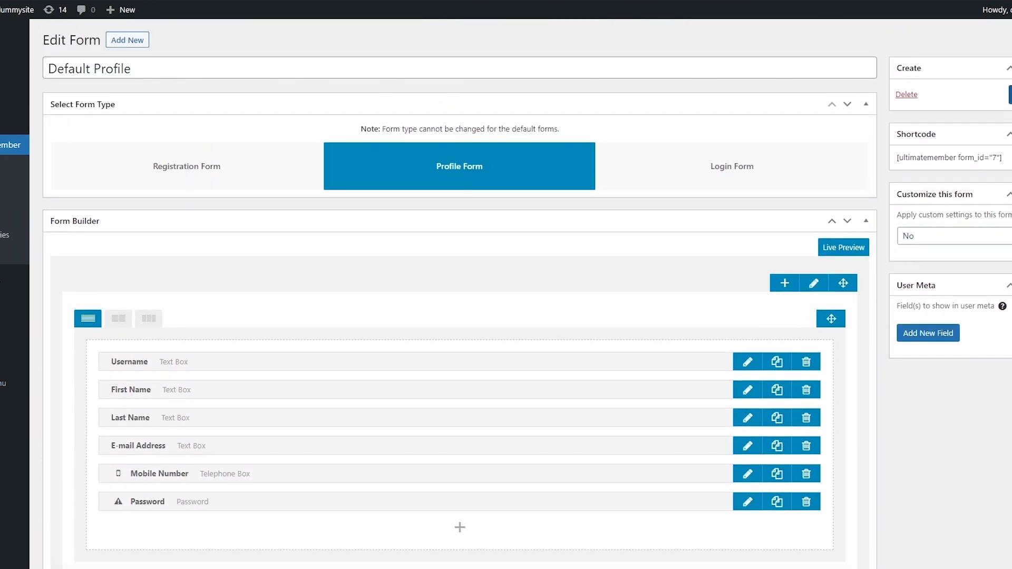
left_click(990, 95)
scroll(516, 243, "down", 2)
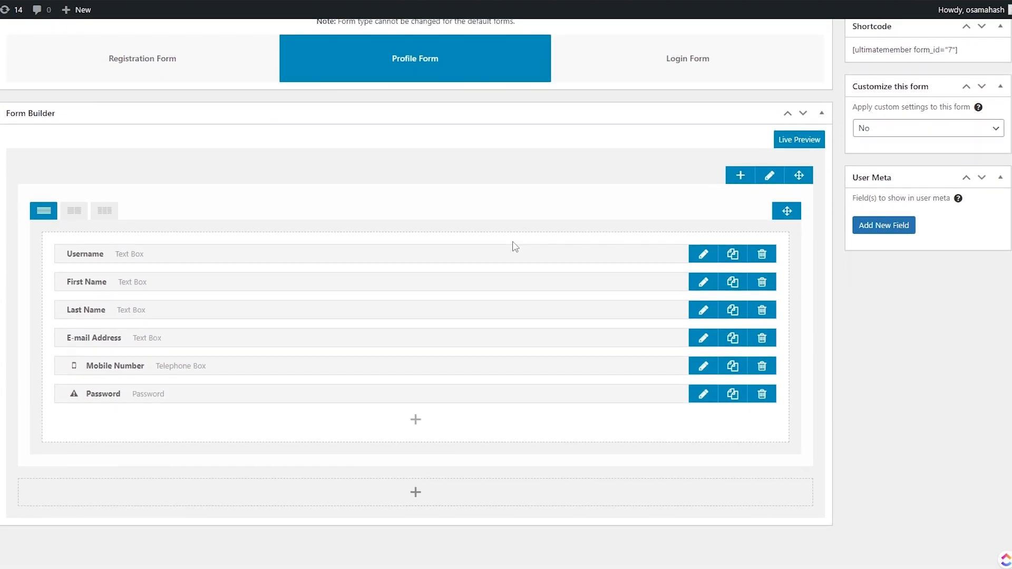
scroll(243, 401, "down", 2)
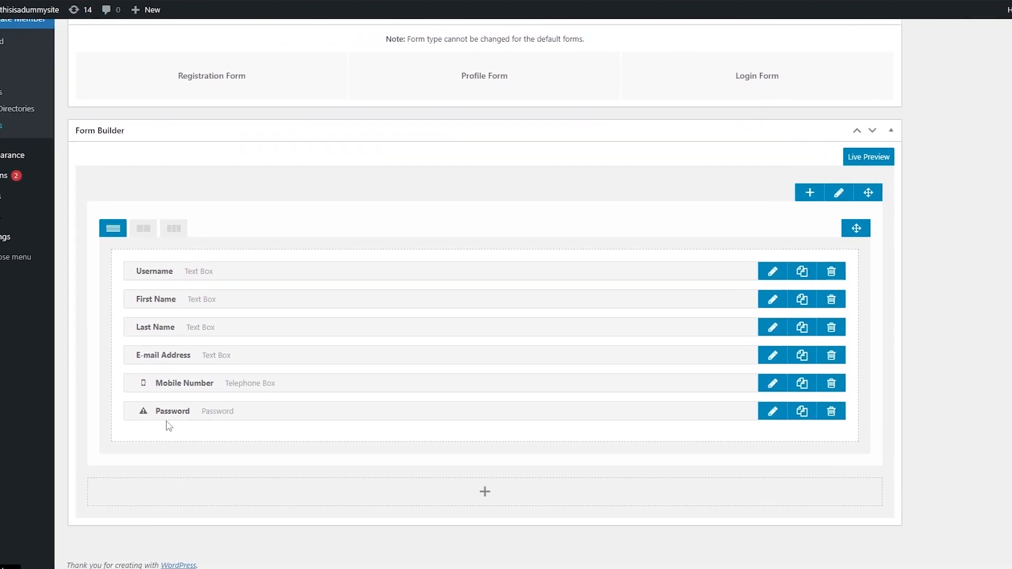
scroll(167, 404, "up", 2)
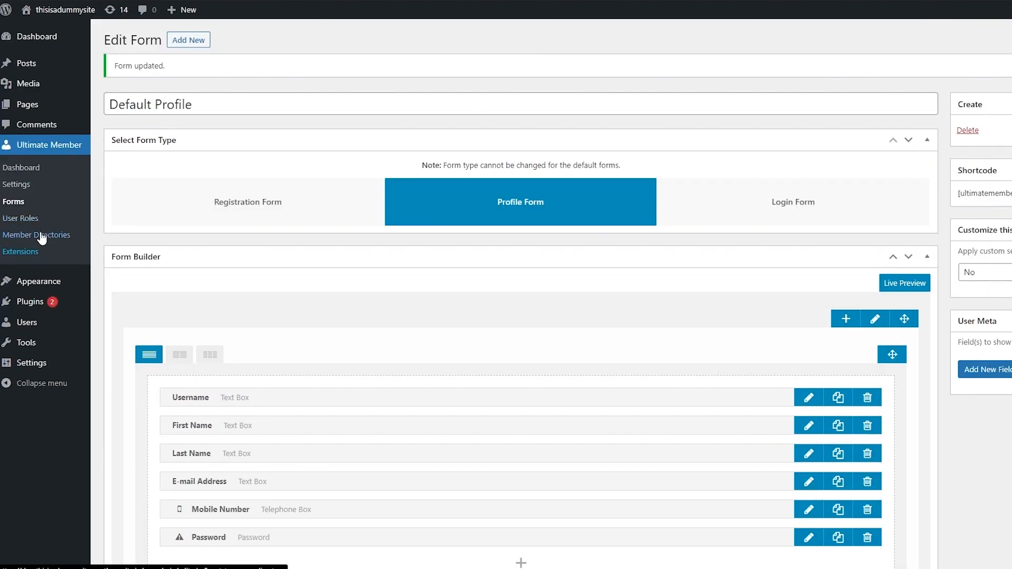
Step: Look over the available Ultimate Member extensions and the plugin's dashboard overview
left_click(20, 252)
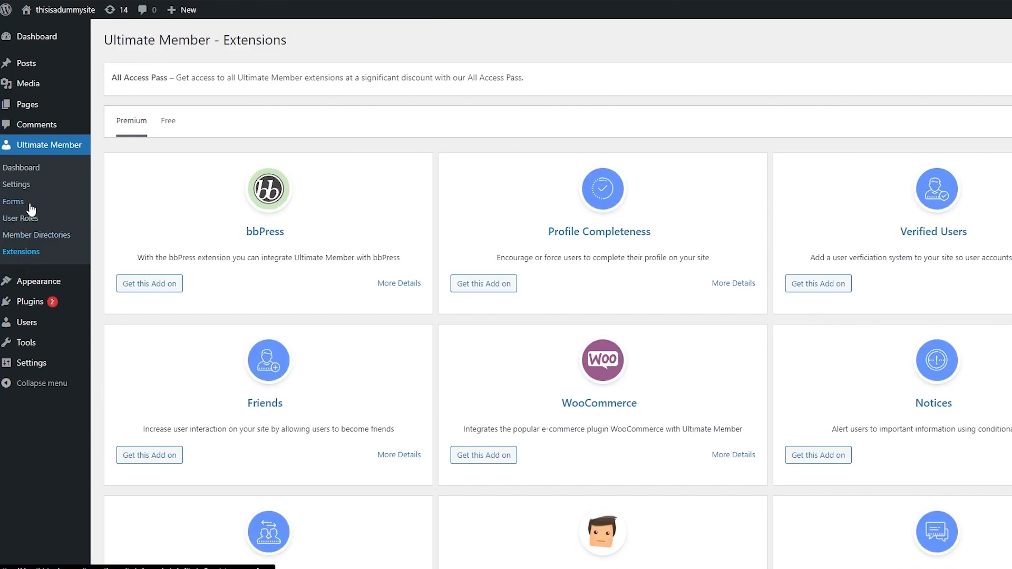
left_click(57, 169)
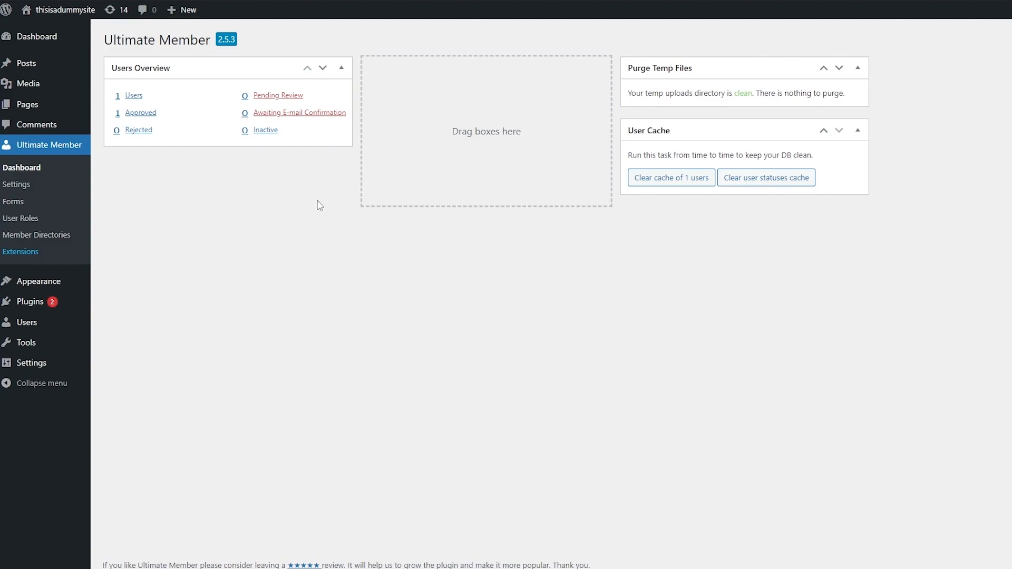
Step: Open the list of all site pages and examine the ones marked UM, such as Login
left_click(26, 111)
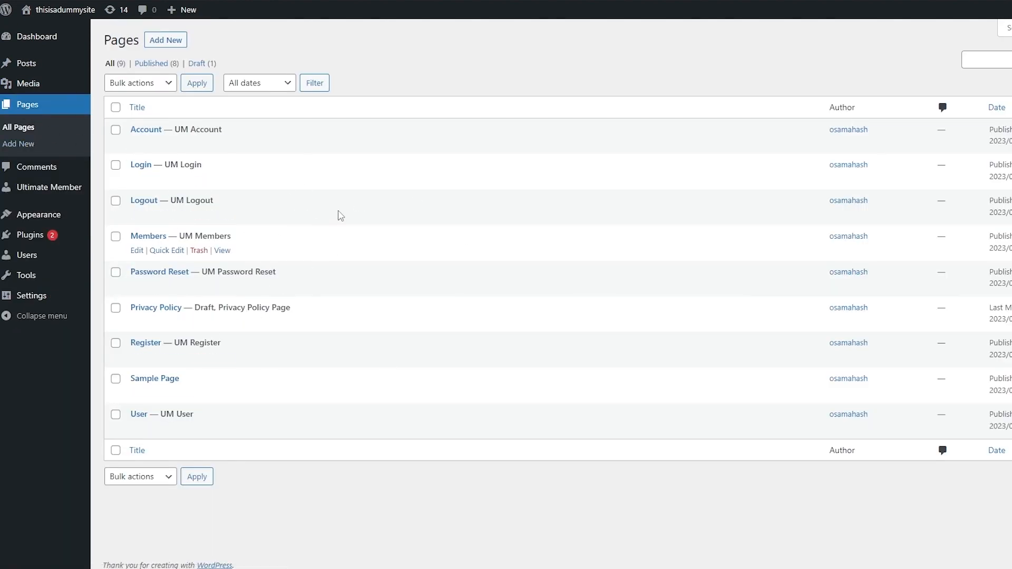
left_click_drag(166, 161, 179, 163)
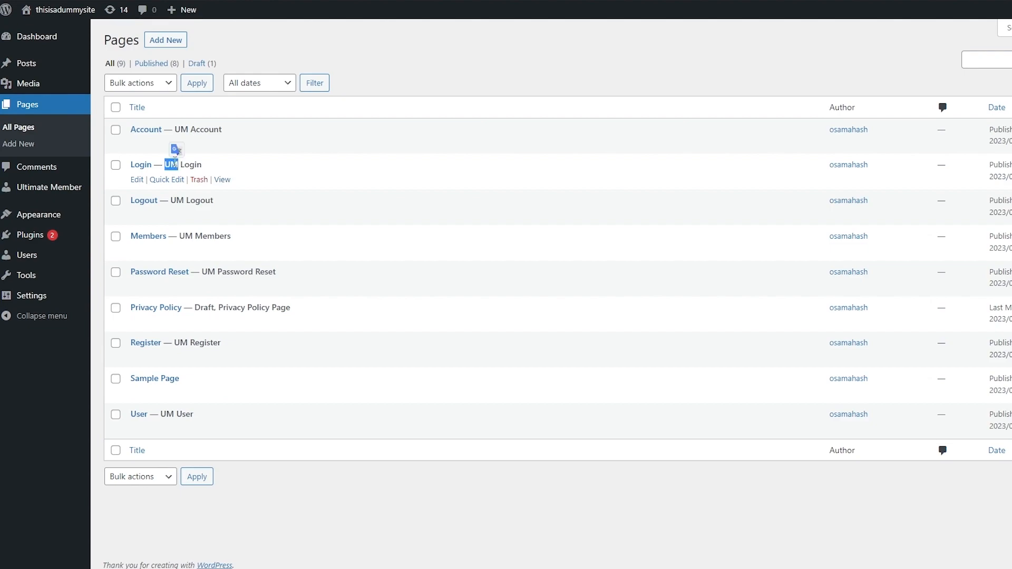
left_click(205, 166)
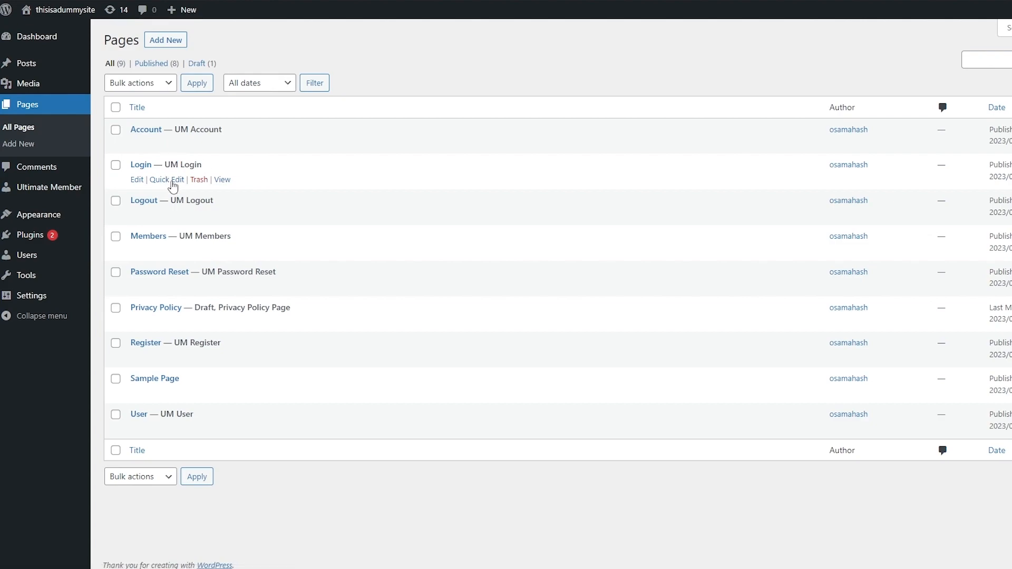